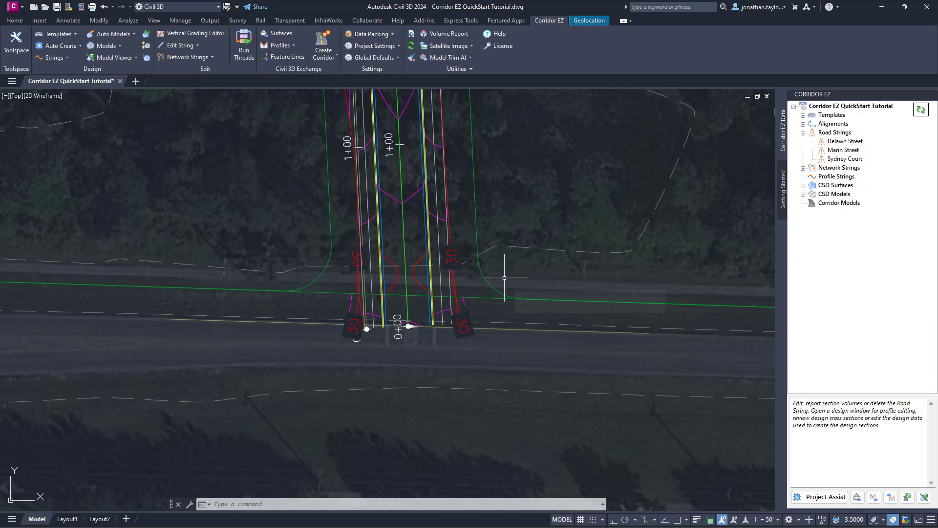
# Step: Inspect the Delawn Blvd existing road edge alignment where Delawn Street begins, leaving it unselected
pyautogui.click(501, 329)
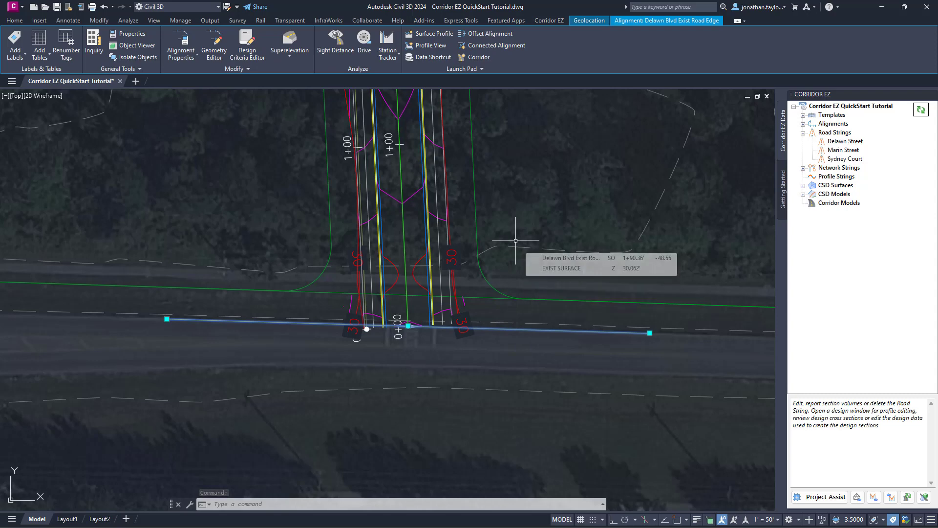
pyautogui.press('Escape')
pyautogui.press('Escape')
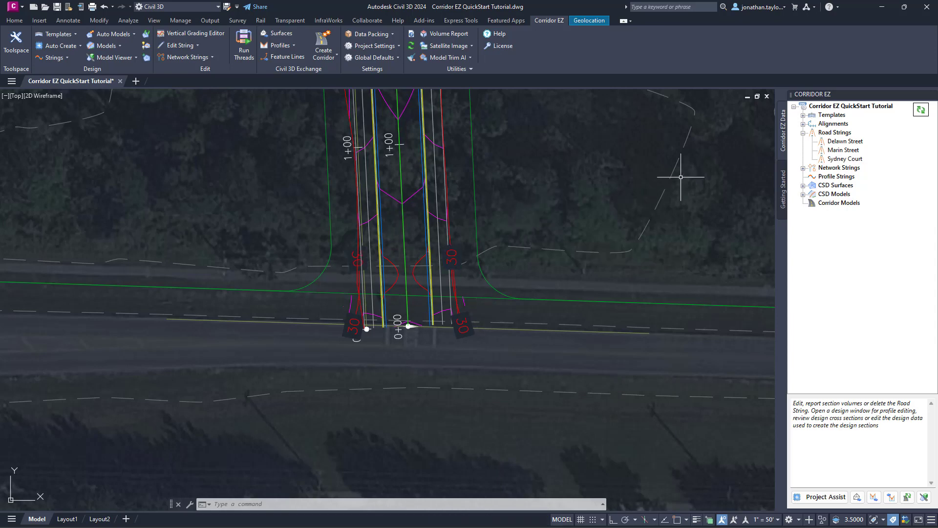
pyautogui.click(563, 332)
pyautogui.press('Escape')
pyautogui.press('Escape')
pyautogui.press('Escape')
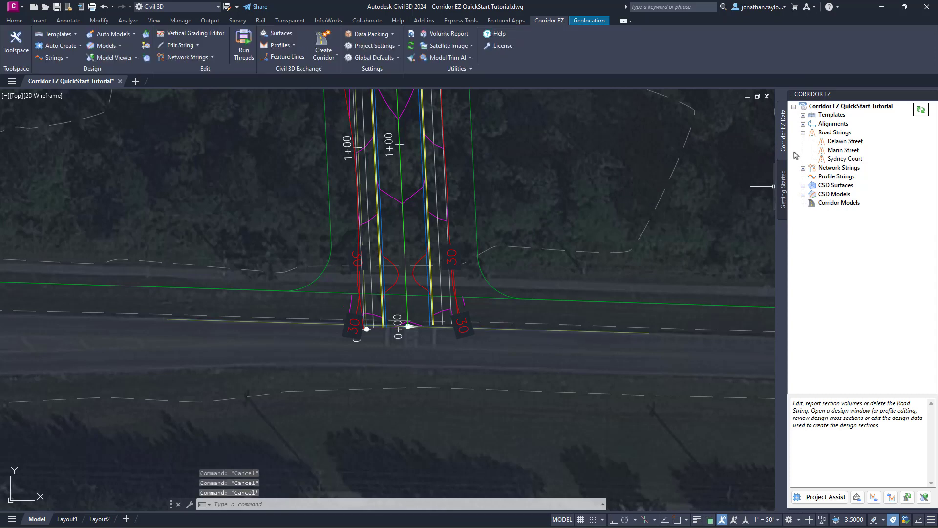
# Step: Create a new blank template named Road Edge from the template editor
pyautogui.click(802, 116)
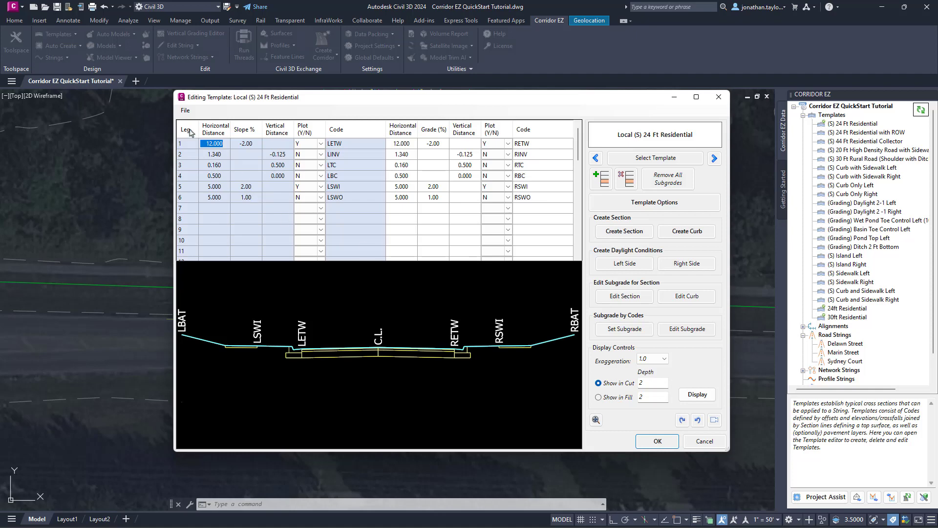
pyautogui.click(186, 111)
pyautogui.click(191, 122)
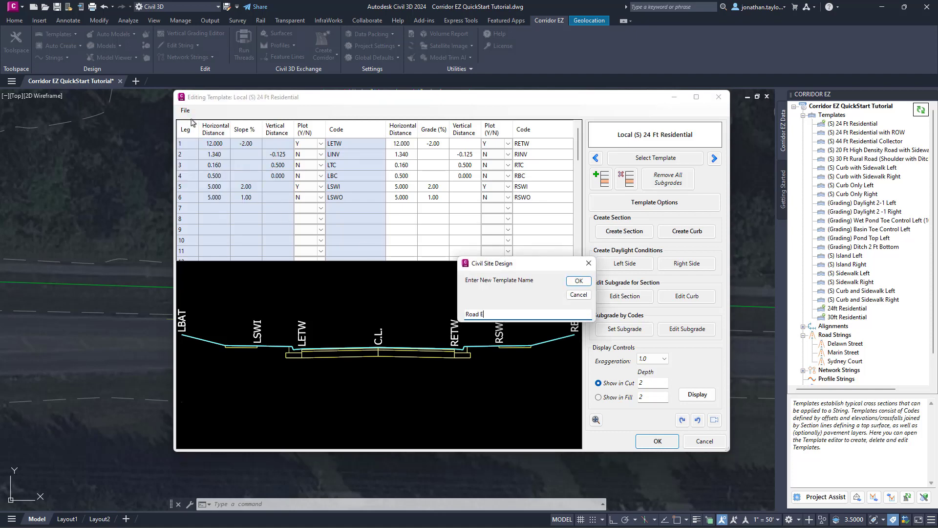
pyautogui.write('Road Edge')
pyautogui.click(579, 282)
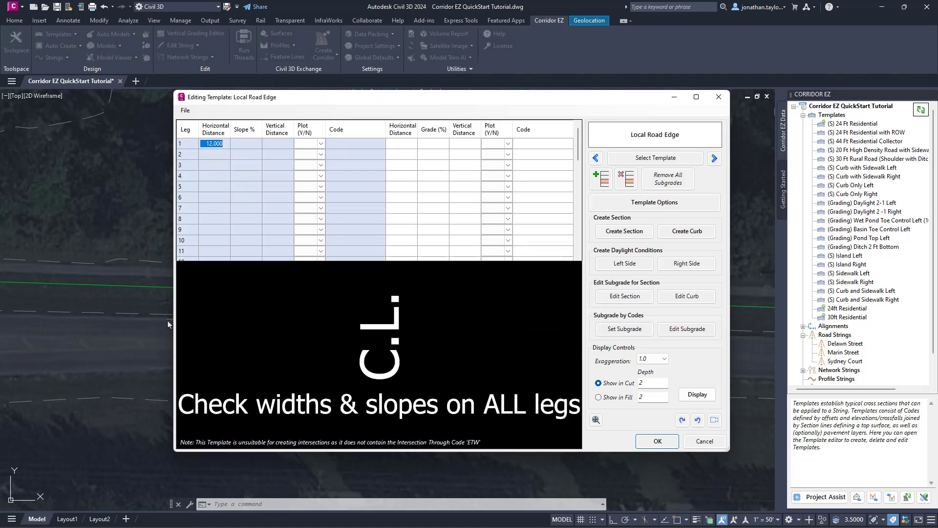
# Step: Define the template's left leg 1 with horizontal distance 0.01, slope 0 and code LETW
pyautogui.moveTo(224, 144); pyautogui.dragTo(201, 144)
pyautogui.write('1')
pyautogui.click(253, 146)
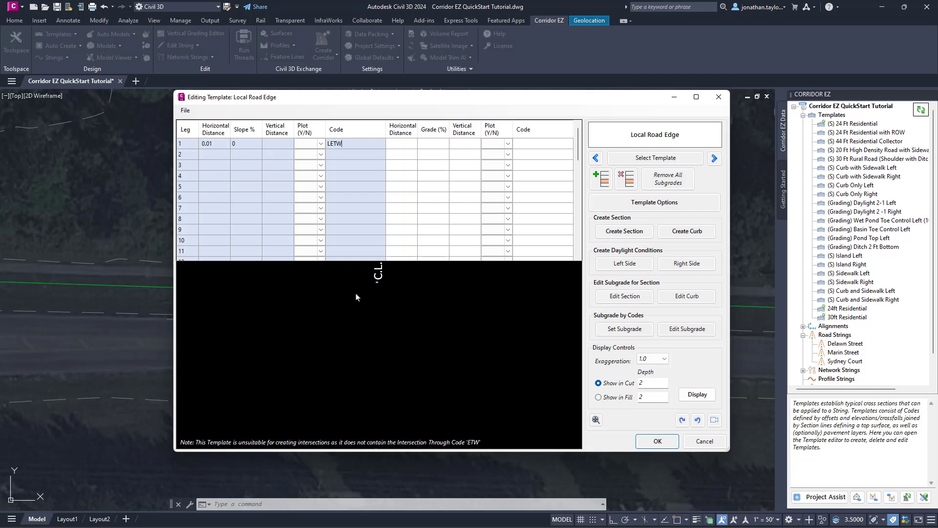
# Step: Copy the left leg definition to the template's right side and save the Road Edge template
pyautogui.rightClick(365, 271)
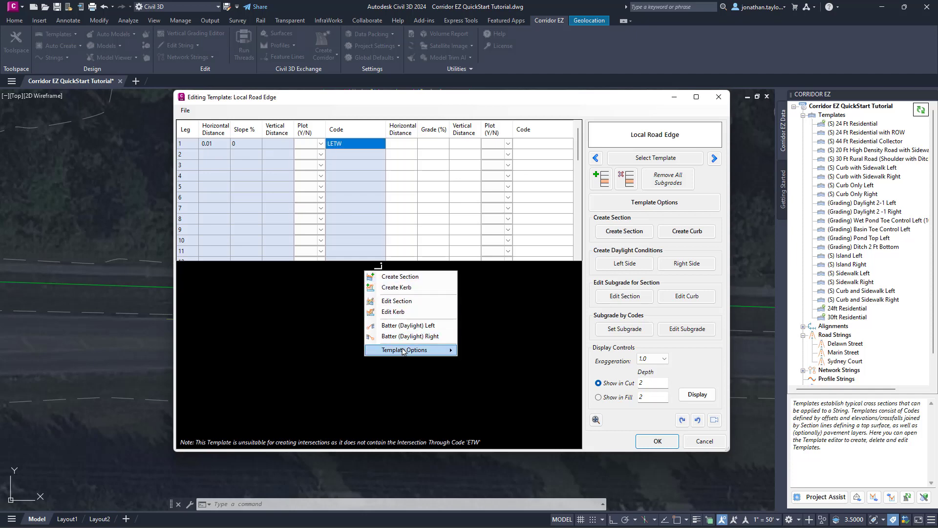
pyautogui.moveTo(404, 350)
pyautogui.click(507, 362)
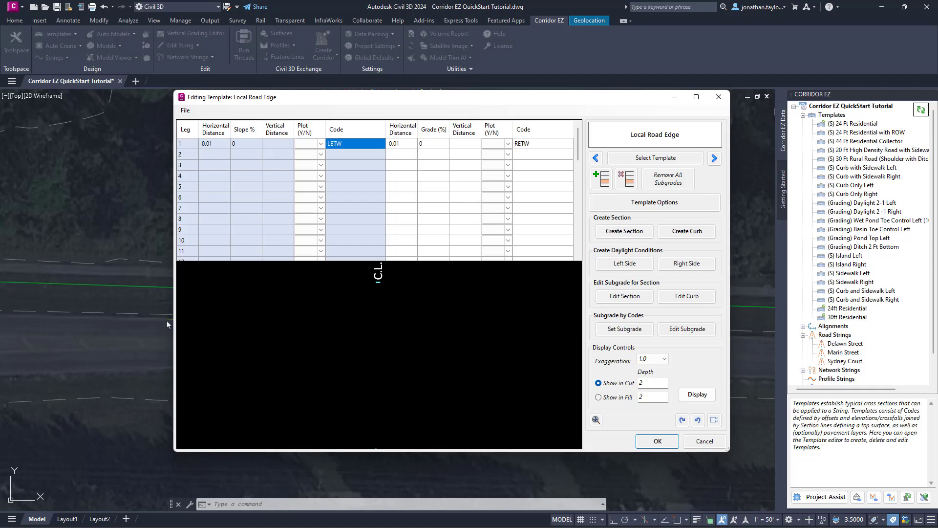
pyautogui.press('ctrl')
pyautogui.moveTo(356, 101); pyautogui.dragTo(430, 100)
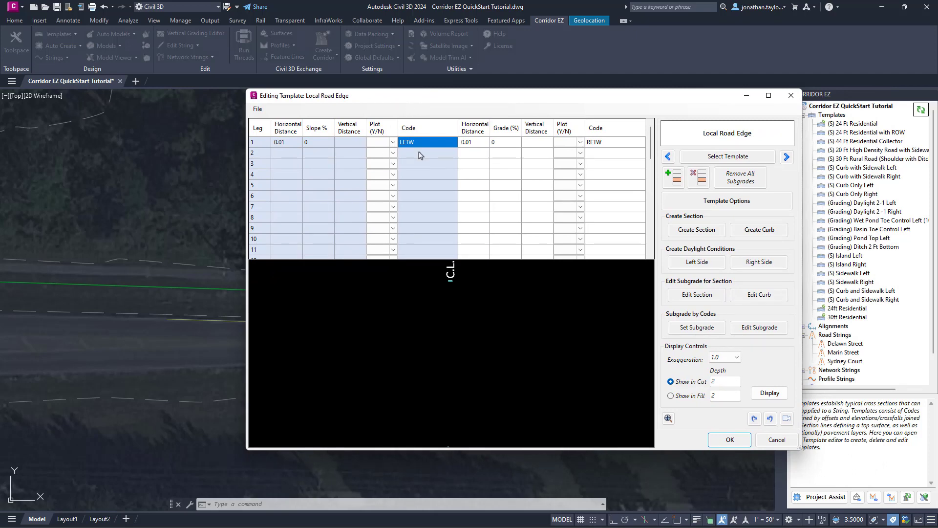
pyautogui.click(730, 440)
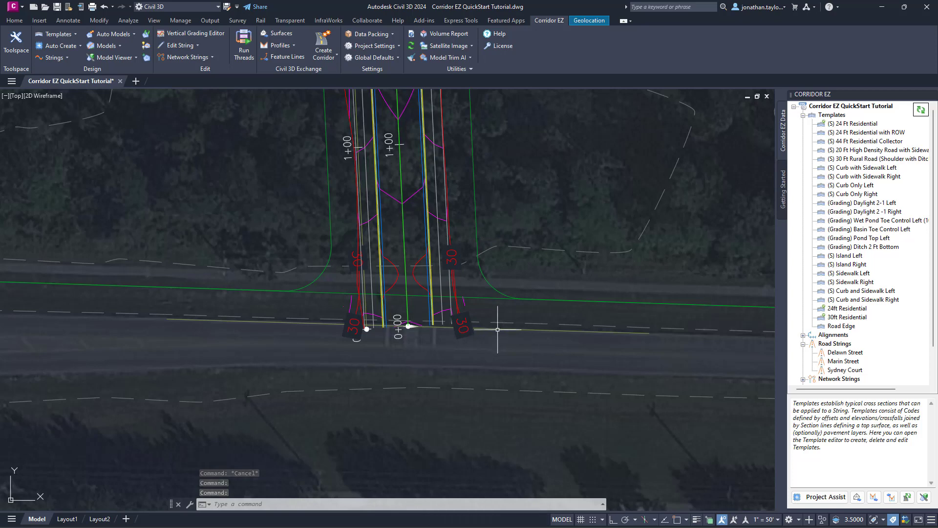
# Step: Start a new road from the Delawn Blvd Exist Road Edge alignment using the Road Edge template
pyautogui.click(803, 115)
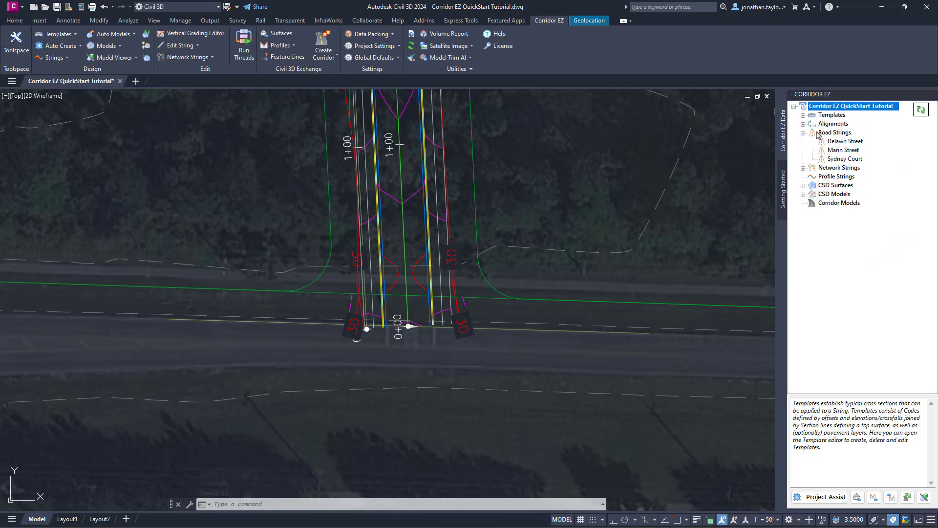
pyautogui.click(803, 124)
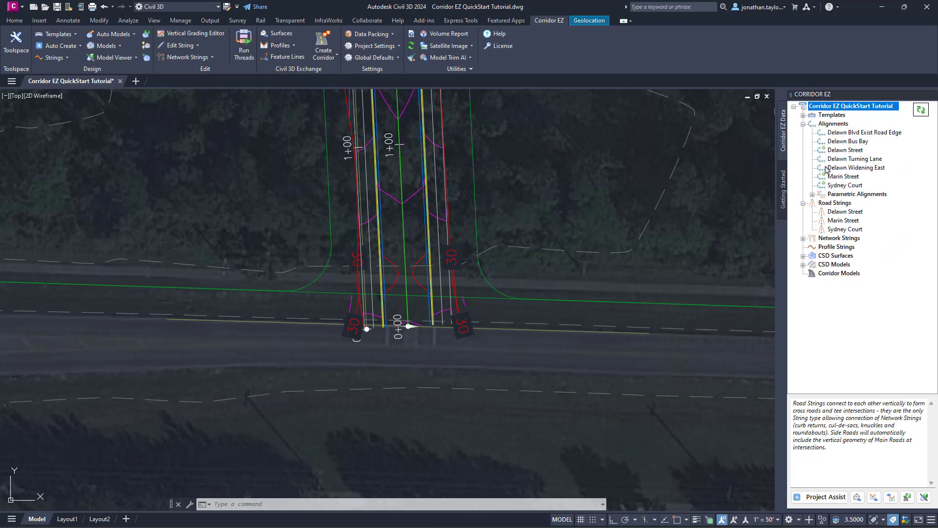
pyautogui.rightClick(881, 135)
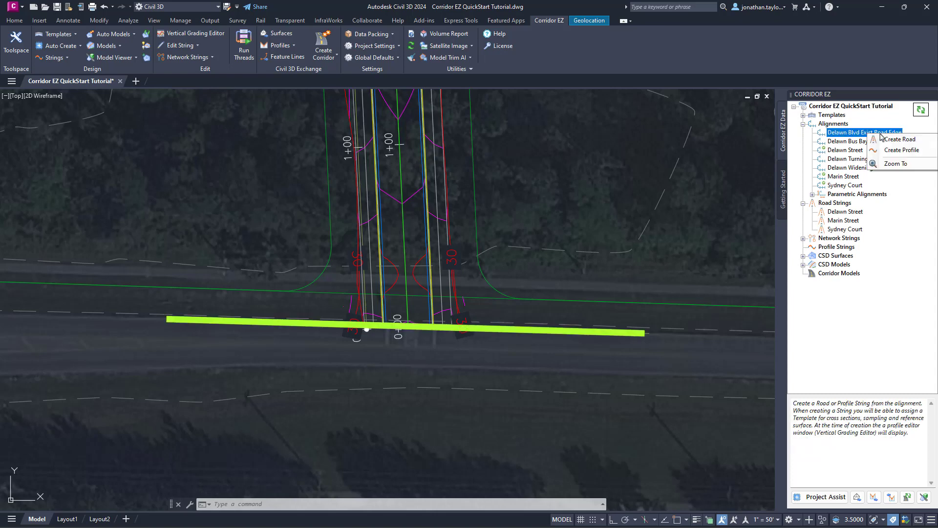
pyautogui.click(887, 140)
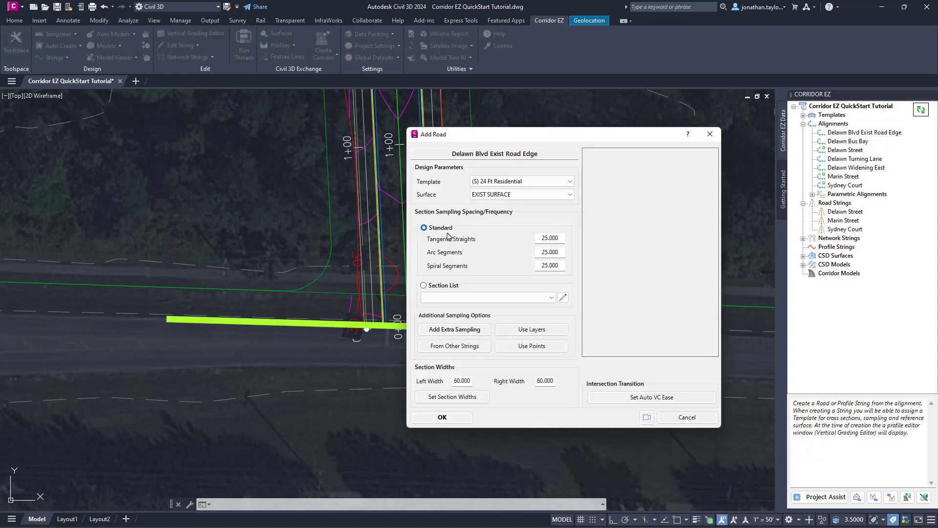
pyautogui.click(523, 181)
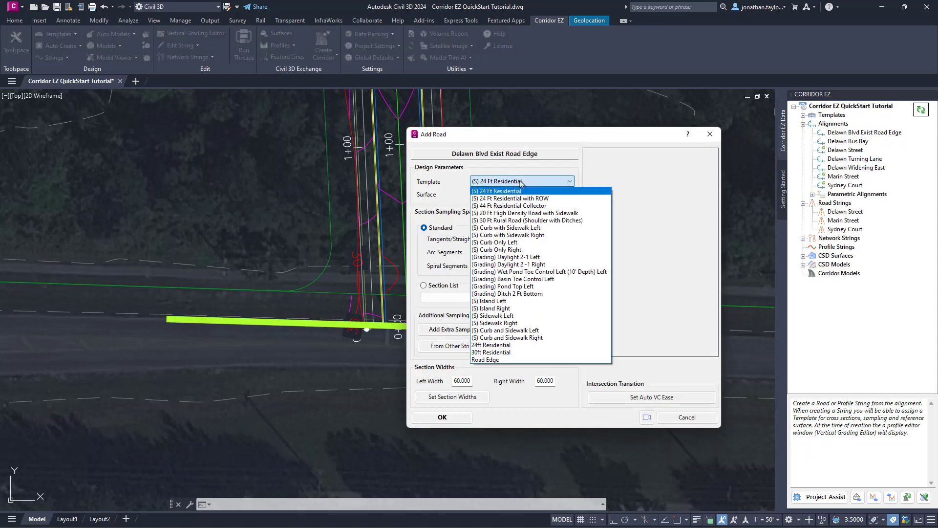
pyautogui.click(498, 360)
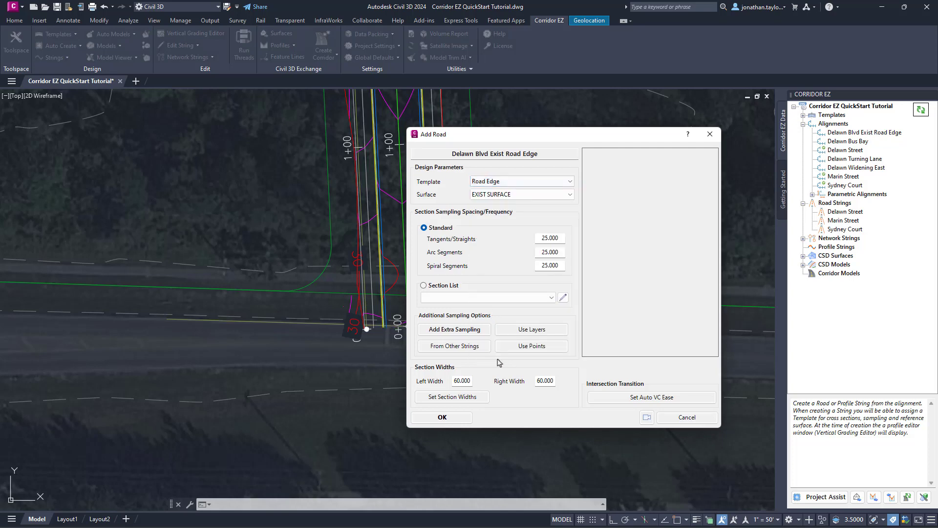
# Step: Set the section sampling to 1 for tangents and arc segments, and create the road string
pyautogui.doubleClick(559, 238)
pyautogui.write('1')
pyautogui.press('Tab')
pyautogui.write('1')
pyautogui.moveTo(538, 139); pyautogui.dragTo(636, 61)
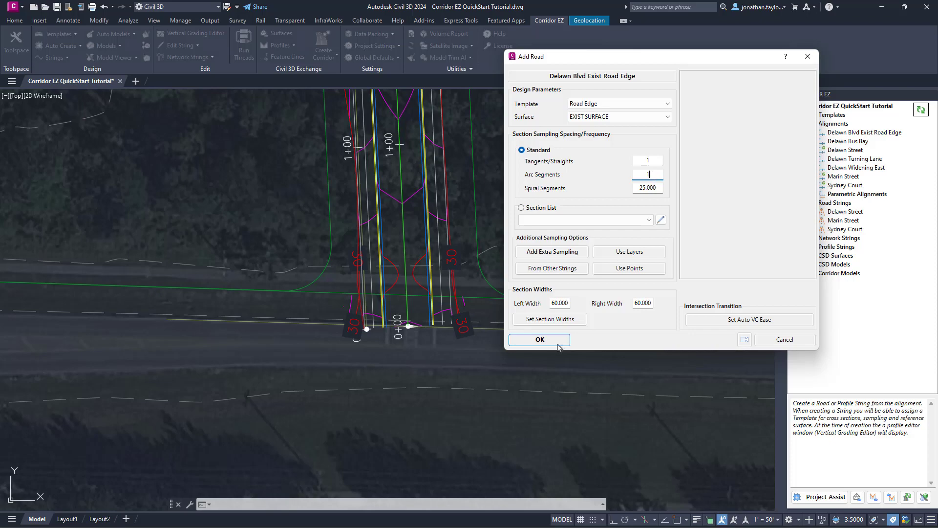
pyautogui.click(540, 340)
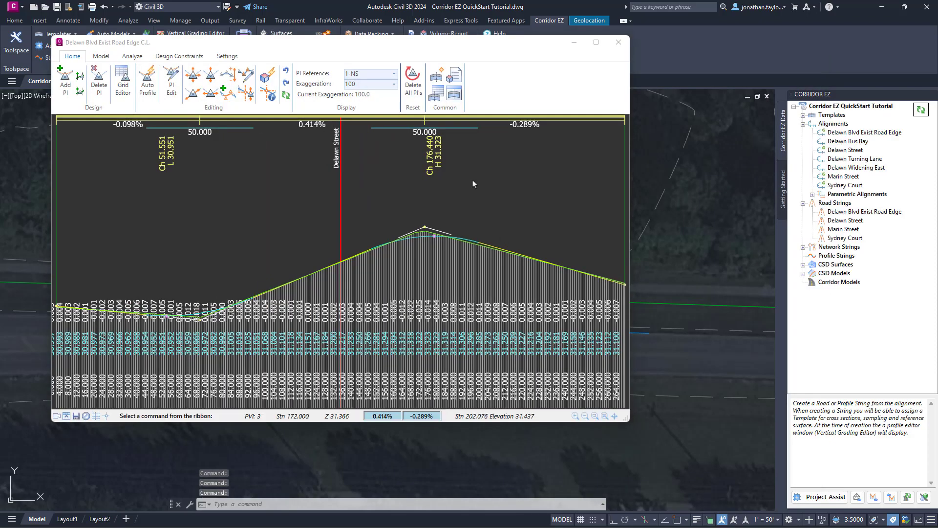
# Step: Add a Match to Existing entry referencing EXIST SURFACE to the road edge's Auto Profile, keeping the default station range
pyautogui.moveTo(404, 44); pyautogui.dragTo(522, 57)
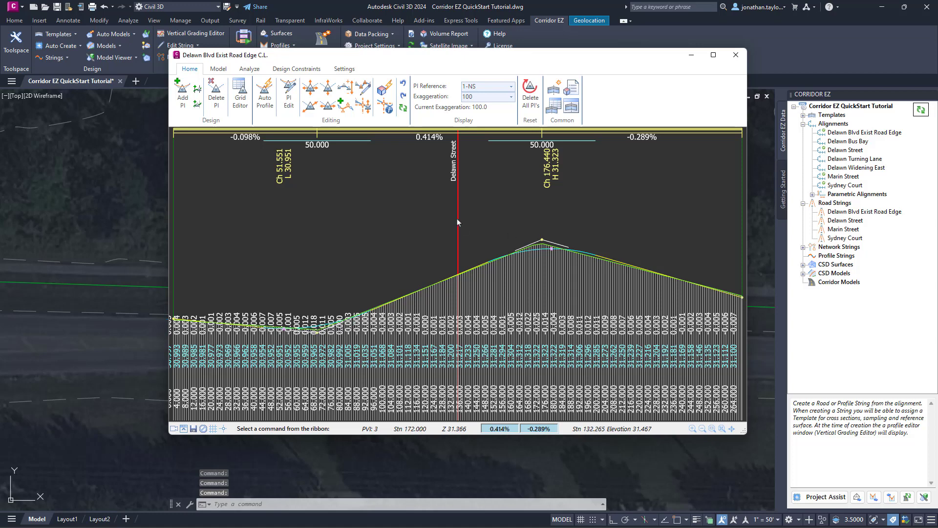
pyautogui.click(265, 101)
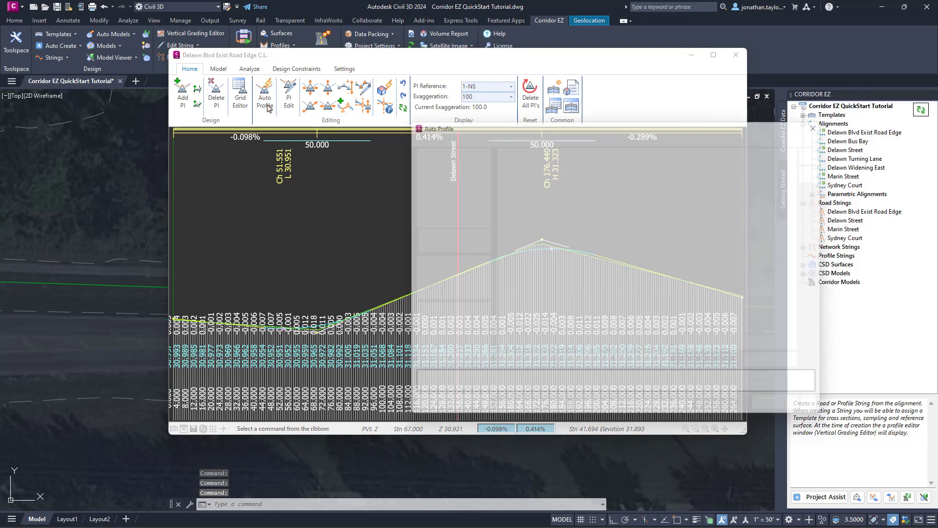
pyautogui.moveTo(524, 125); pyautogui.dragTo(392, 124)
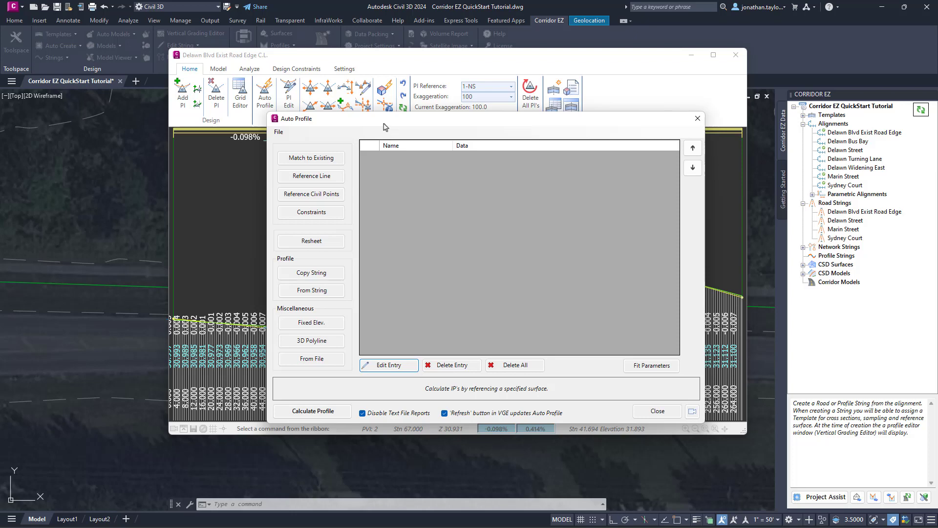
pyautogui.click(317, 158)
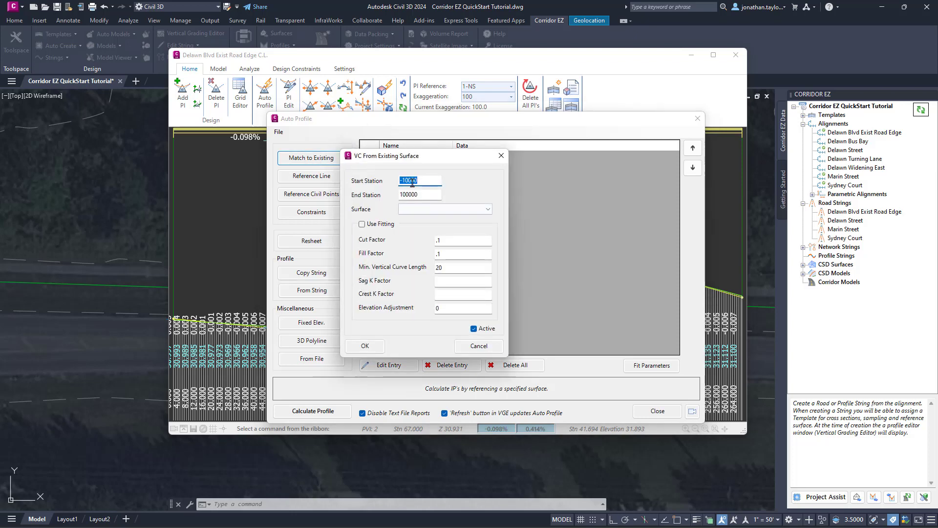
pyautogui.click(419, 210)
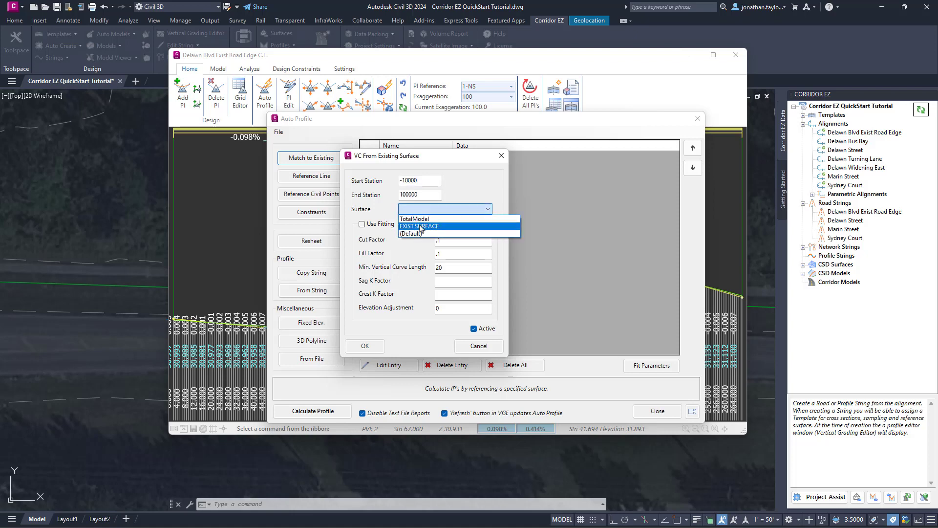
pyautogui.click(419, 226)
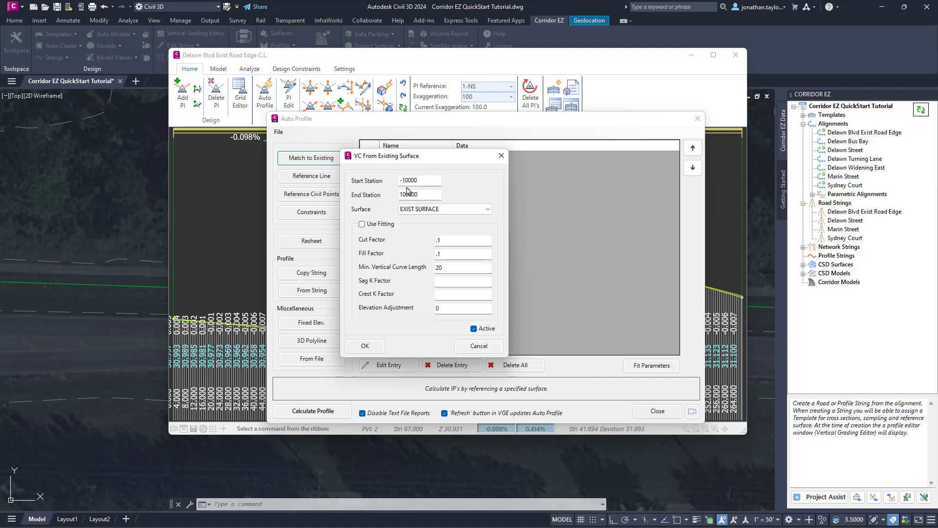
pyautogui.click(362, 346)
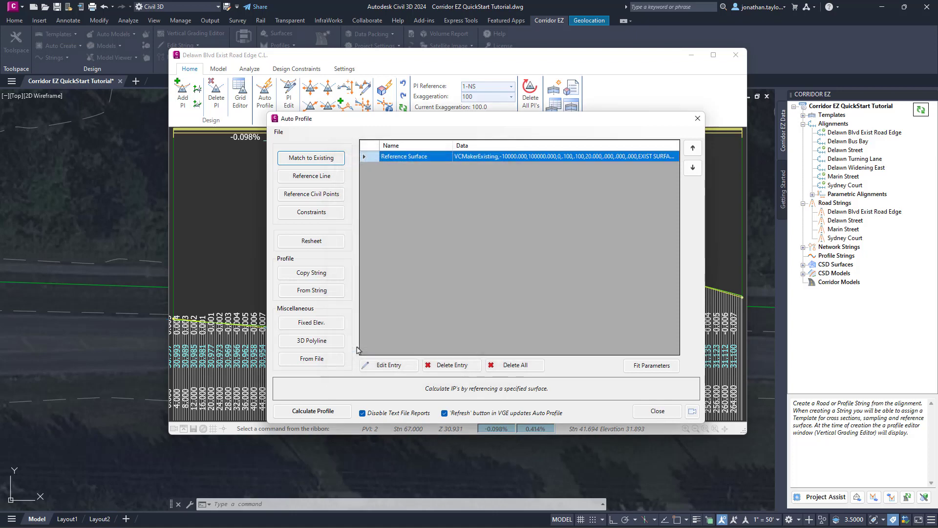
# Step: Calculate the road edge's automatic profile and close the profile editor
pyautogui.click(314, 411)
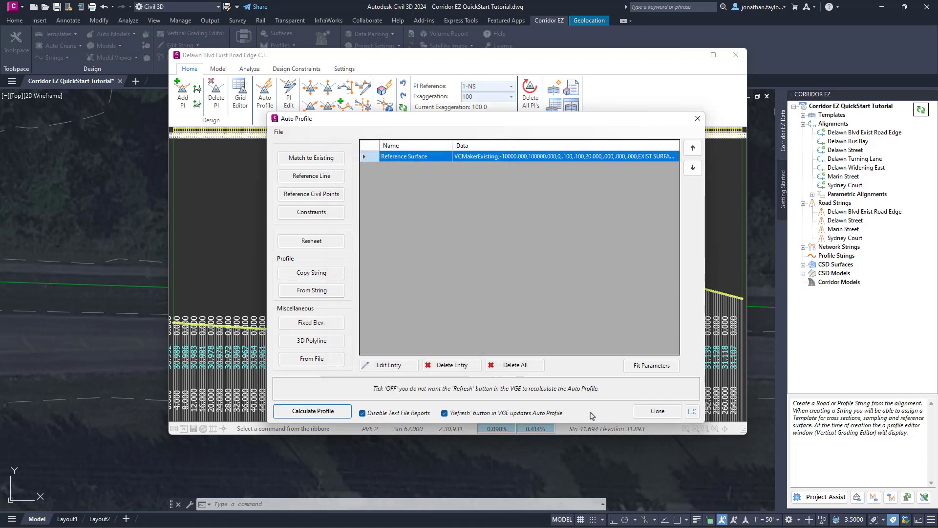
pyautogui.click(658, 411)
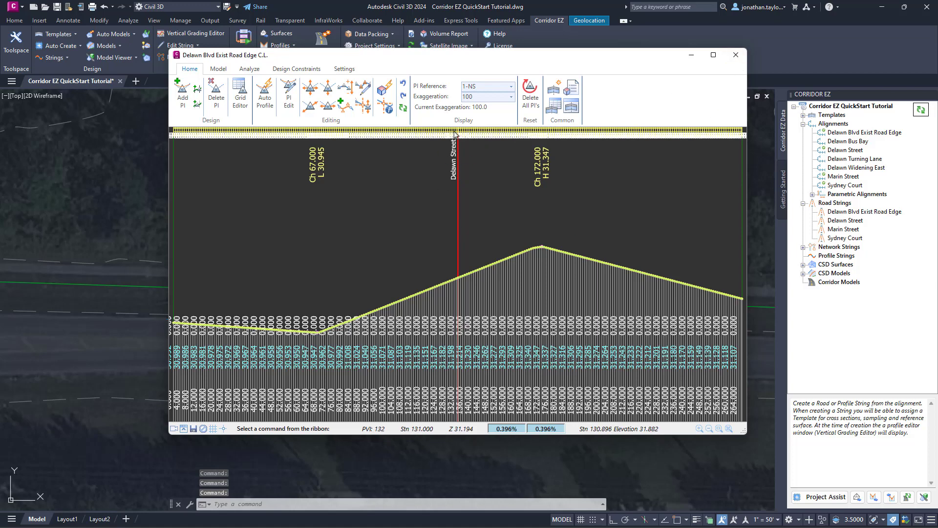
pyautogui.click(736, 55)
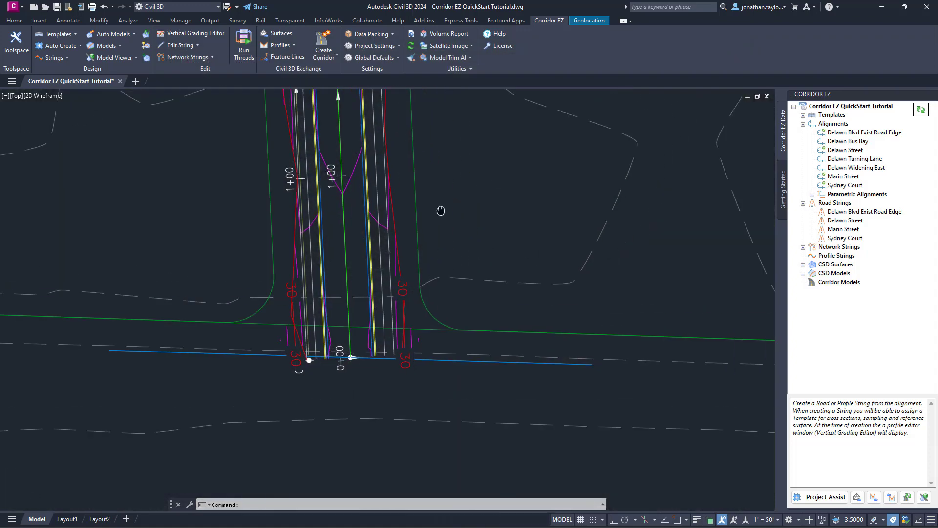
# Step: Examine how the start of the Delawn Street profile ties into Delawn Blvd Exist Road Edge, and close its profile editor
pyautogui.rightClick(837, 221)
pyautogui.click(844, 226)
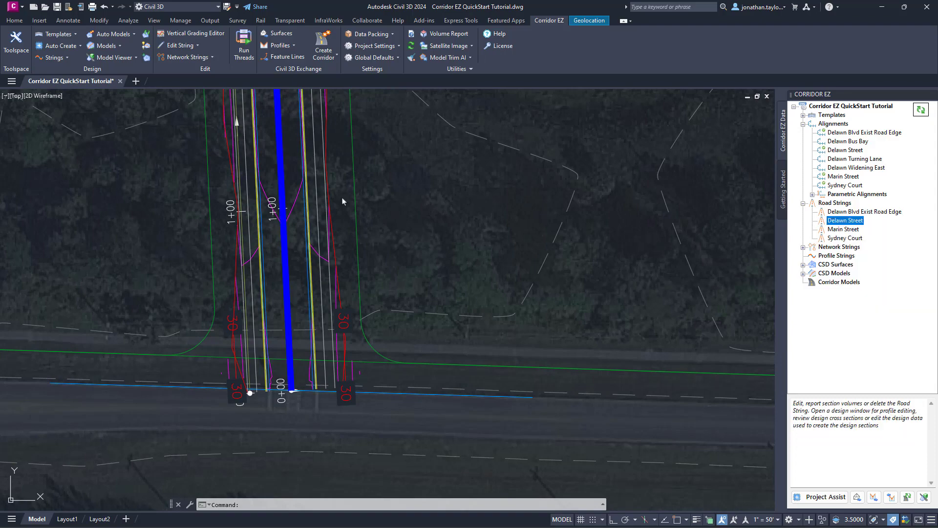
pyautogui.scroll(1, 204, 276)
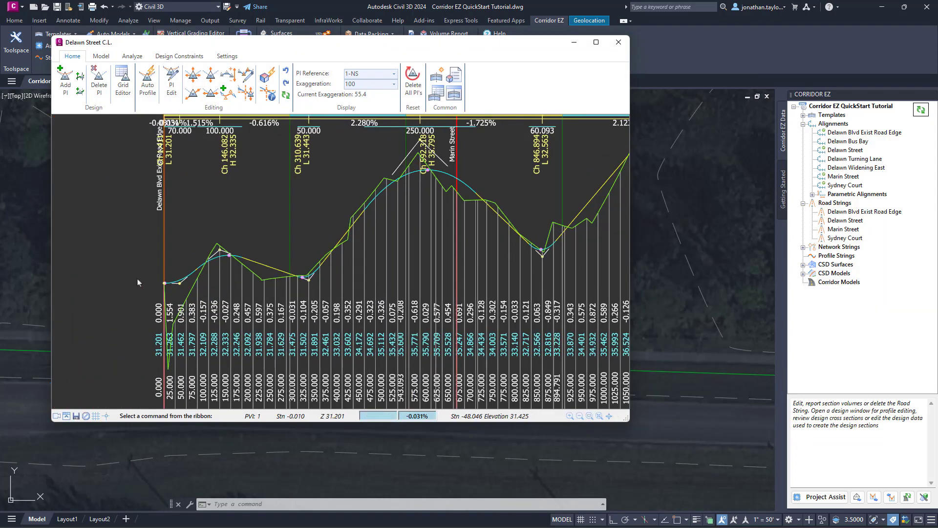
pyautogui.scroll(1, 145, 279)
pyautogui.scroll(1, 364, 254)
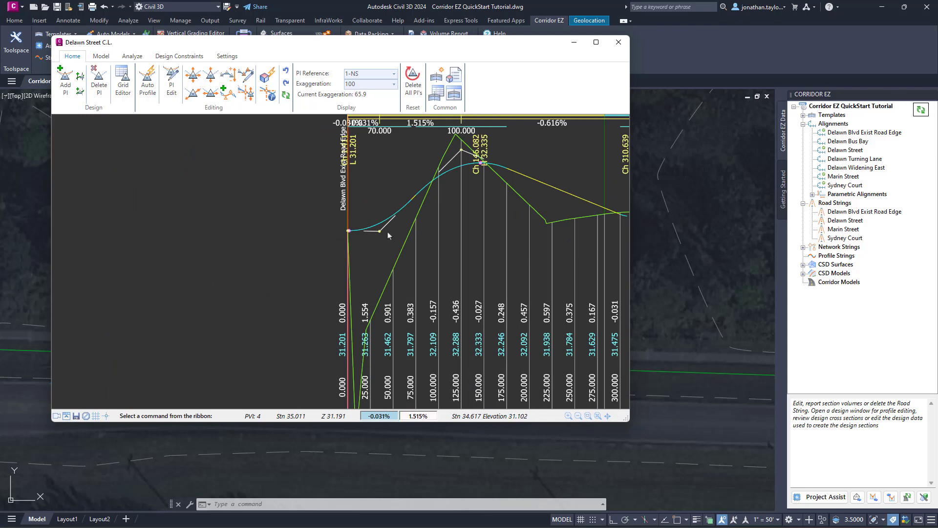
pyautogui.scroll(3, 342, 231)
pyautogui.scroll(1, 337, 216)
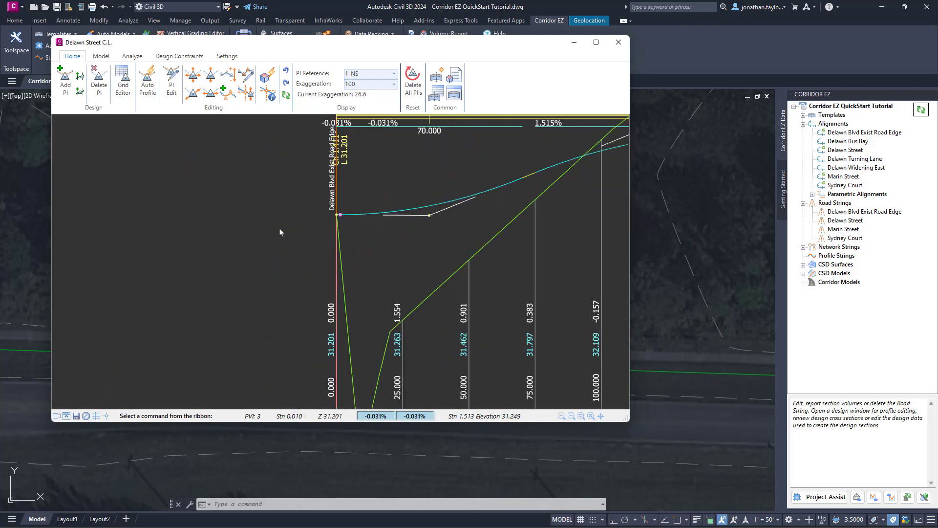
pyautogui.click(338, 213)
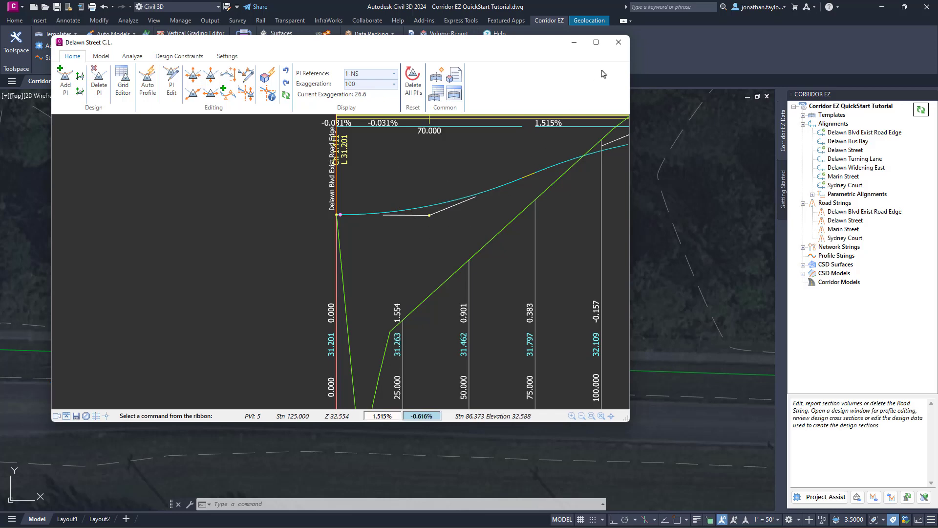
pyautogui.click(619, 42)
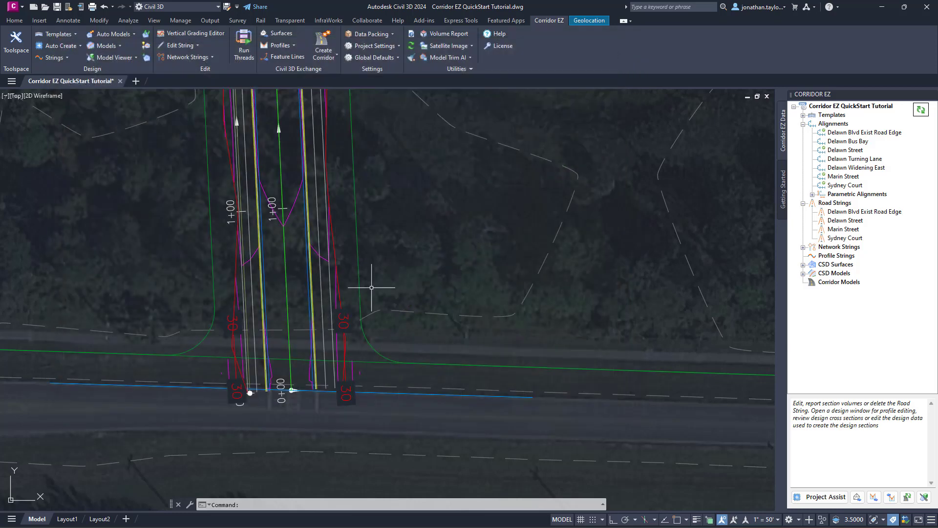
# Step: Create a single-arc curb return of radius 35 on the left side of Delawn Street's start, joining Delawn Blvd Exist Road Edge
pyautogui.moveTo(367, 293); pyautogui.dragTo(485, 278, button='middle')
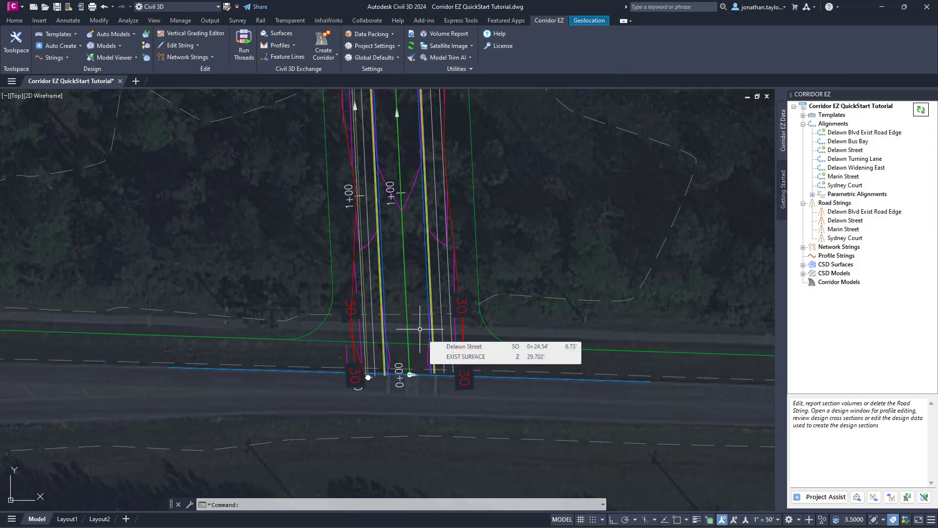
pyautogui.click(803, 247)
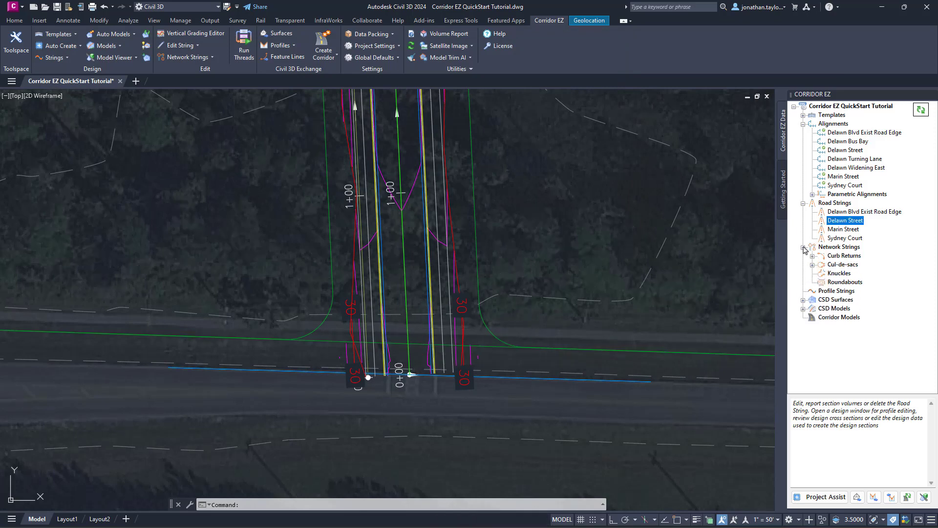
pyautogui.rightClick(826, 246)
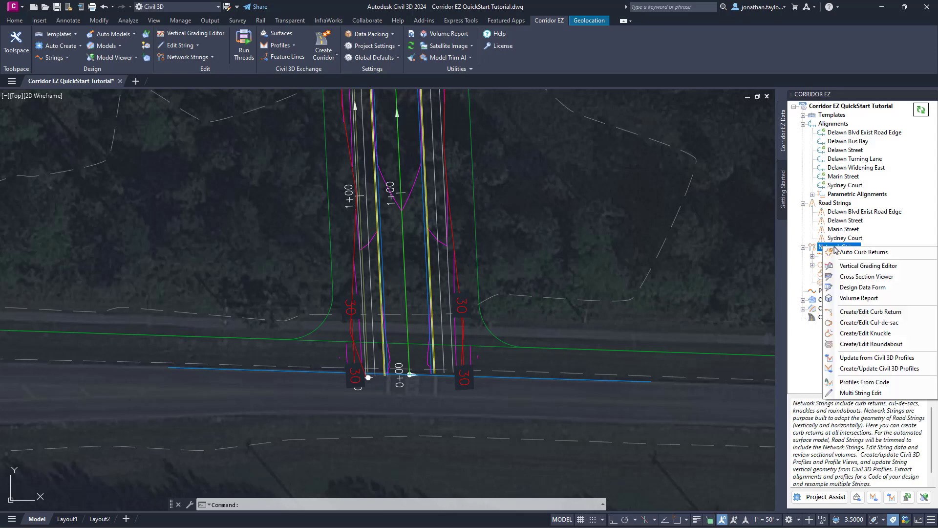
pyautogui.press('Escape')
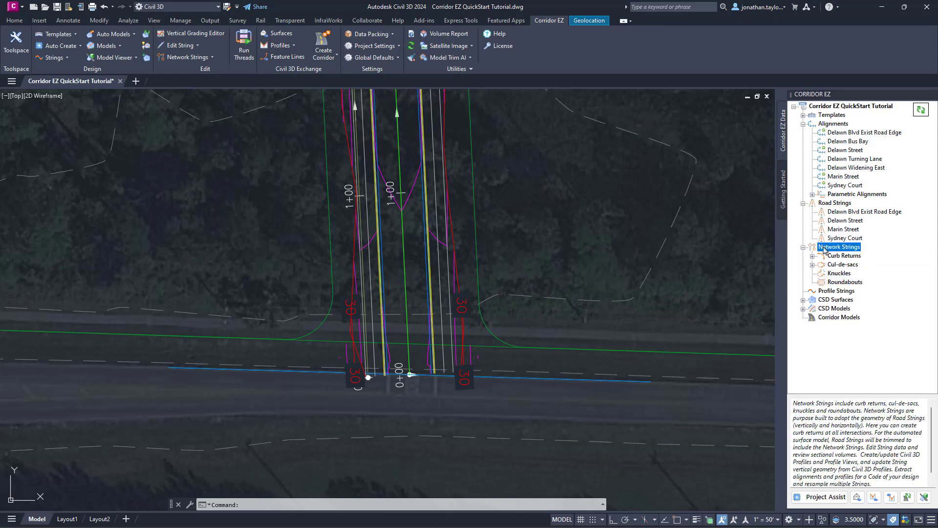
pyautogui.rightClick(838, 256)
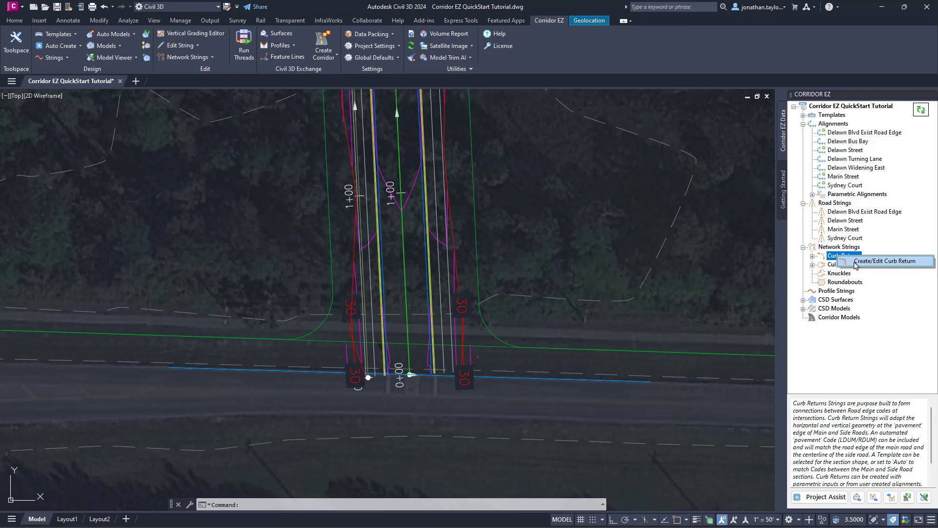
pyautogui.click(880, 261)
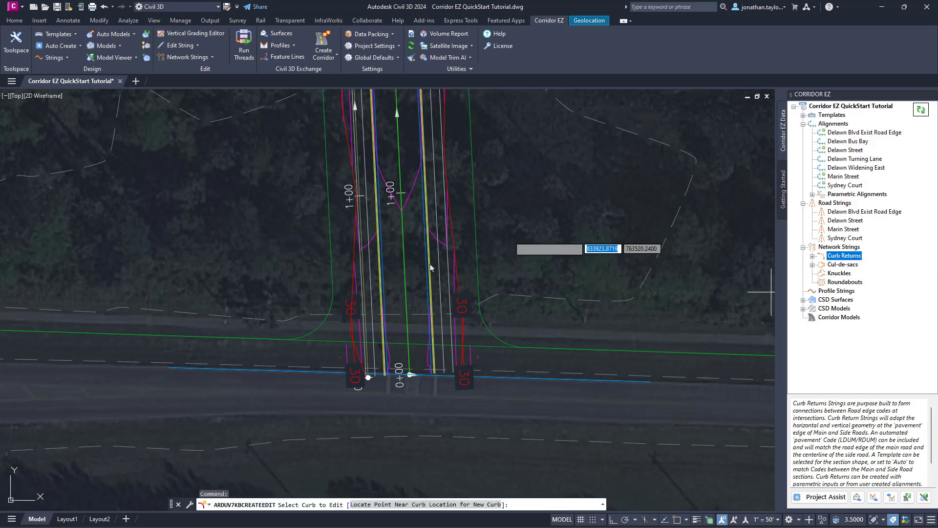
pyautogui.click(337, 334)
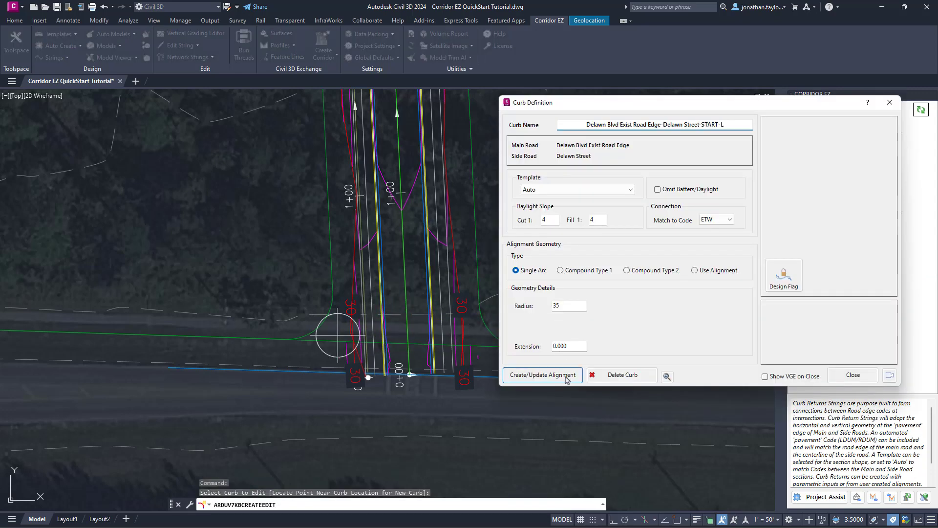
pyautogui.click(566, 374)
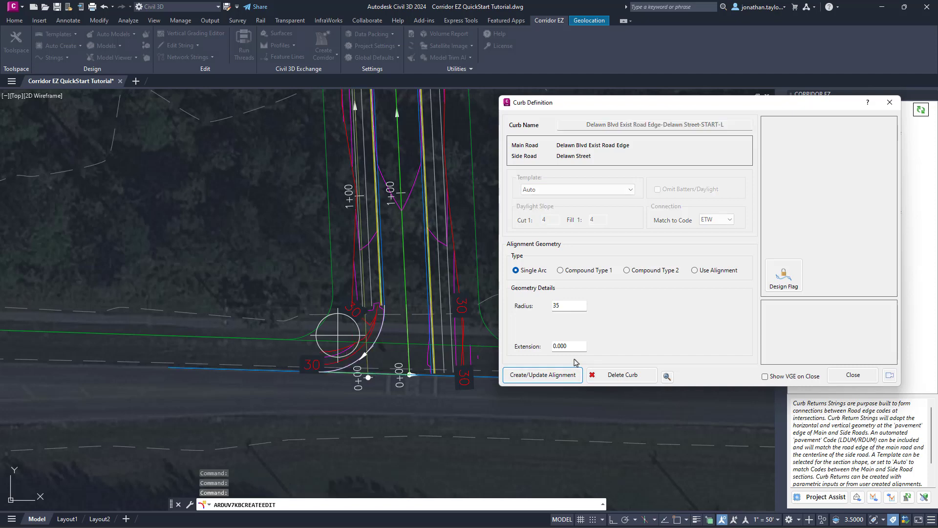
pyautogui.click(853, 375)
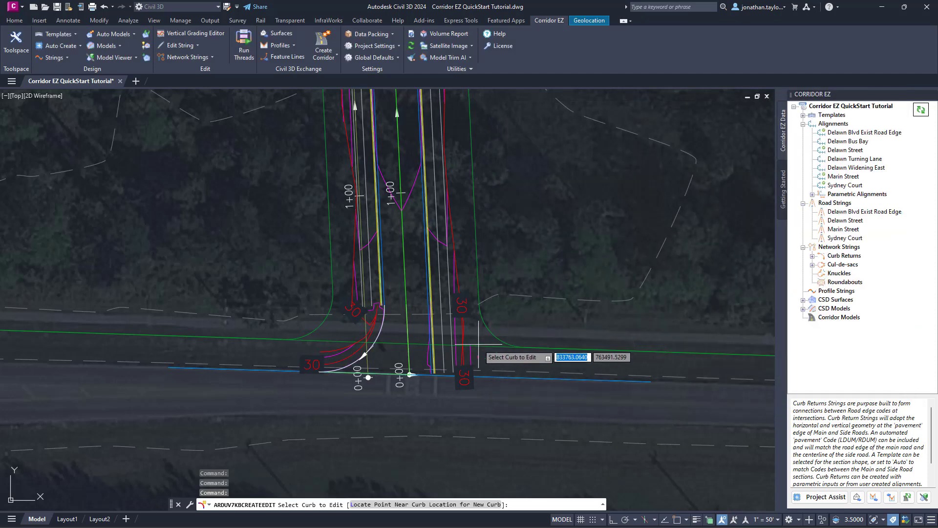
# Step: Create the matching single-arc curb return of radius 35 on the right side of Delawn Street's start
pyautogui.click(483, 342)
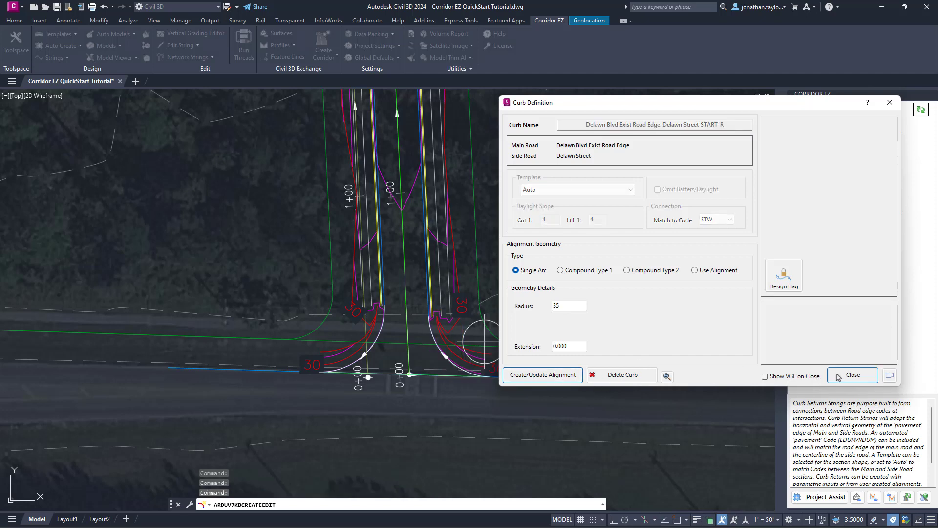
pyautogui.click(852, 374)
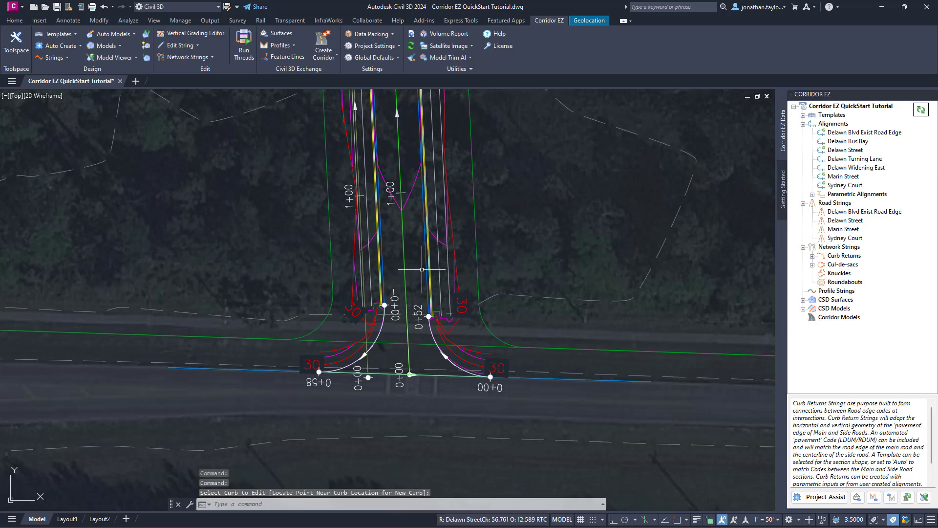
pyautogui.scroll(2, 398, 342)
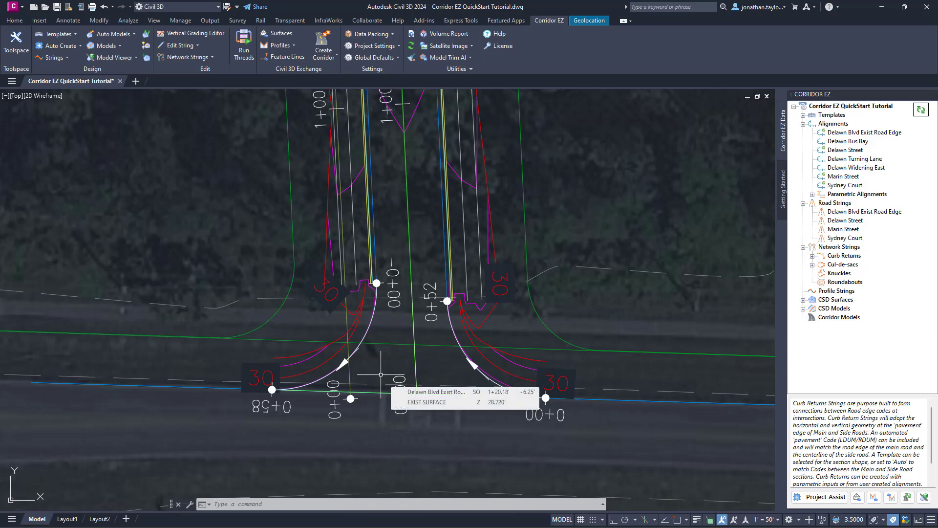
# Step: Examine the Delawn Blvd and Delawn Street intersection in the 3D Model Viewer, including how its curb returns meet the existing road
pyautogui.scroll(-6, 385, 280)
pyautogui.moveTo(450, 171); pyautogui.dragTo(407, 288, button='middle')
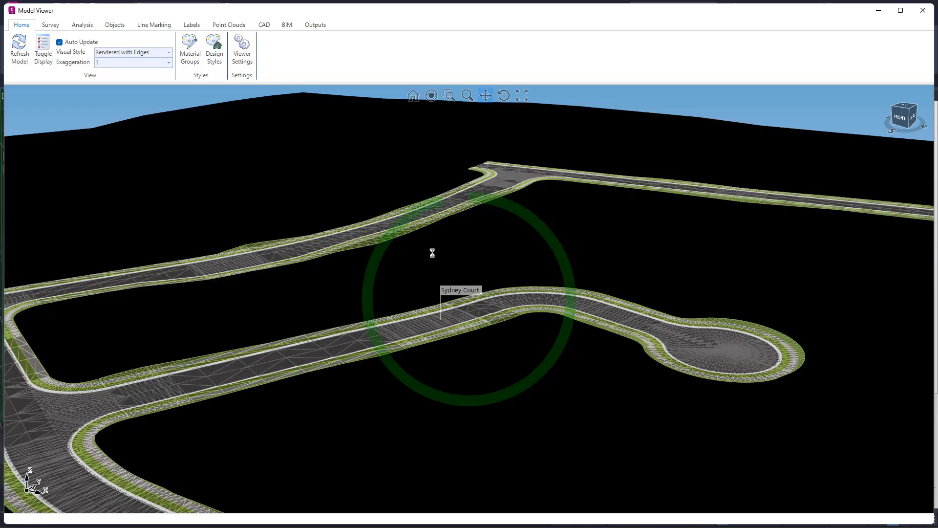
pyautogui.scroll(10, 214, 303)
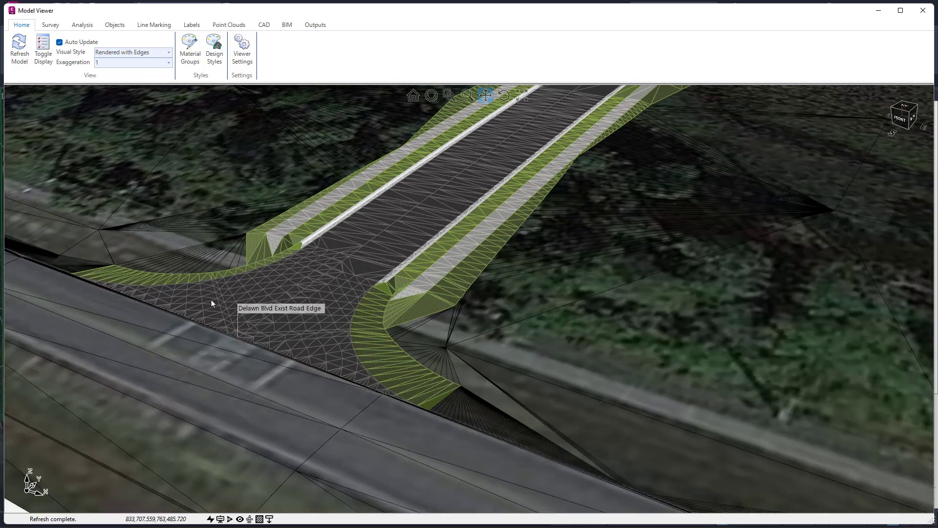
pyautogui.moveTo(211, 300); pyautogui.dragTo(359, 344, button='middle')
pyautogui.scroll(-5, 355, 346)
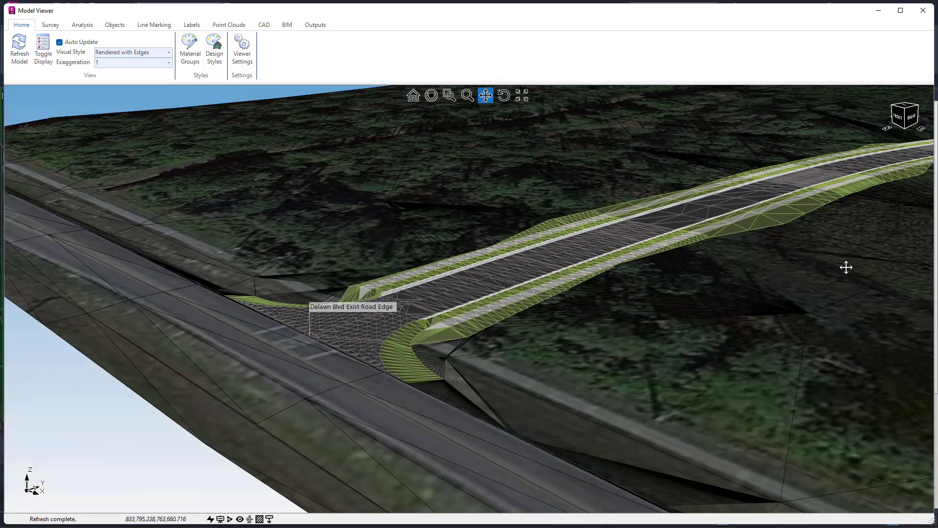
pyautogui.moveTo(846, 266); pyautogui.dragTo(371, 412)
pyautogui.scroll(-2, 564, 292)
pyautogui.moveTo(564, 293); pyautogui.dragTo(468, 295)
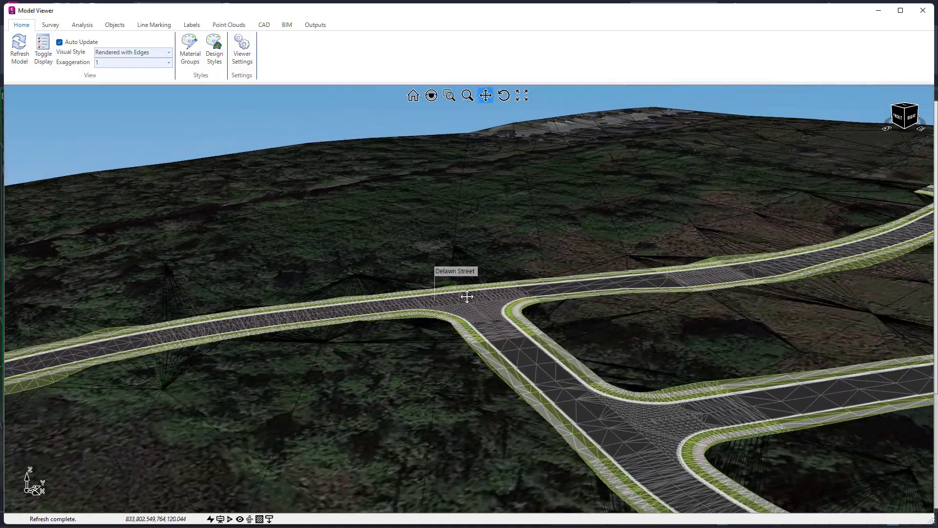
# Step: Examine the 3D model along Delawn Street up to the T-intersection at its far end
pyautogui.scroll(5, 700, 283)
pyautogui.moveTo(666, 283); pyautogui.dragTo(727, 290, button='middle')
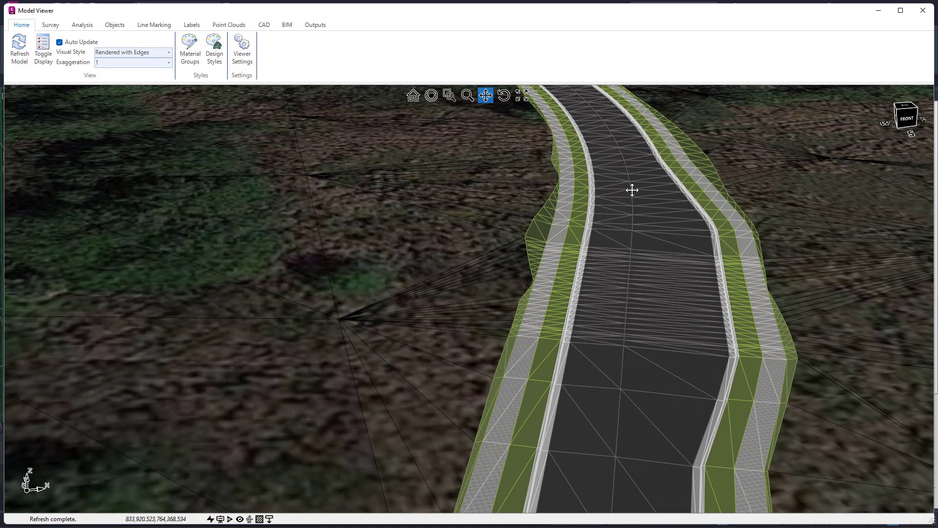
pyautogui.moveTo(632, 190); pyautogui.dragTo(639, 344)
pyautogui.moveTo(538, 210); pyautogui.dragTo(543, 276)
pyautogui.scroll(4, 551, 169)
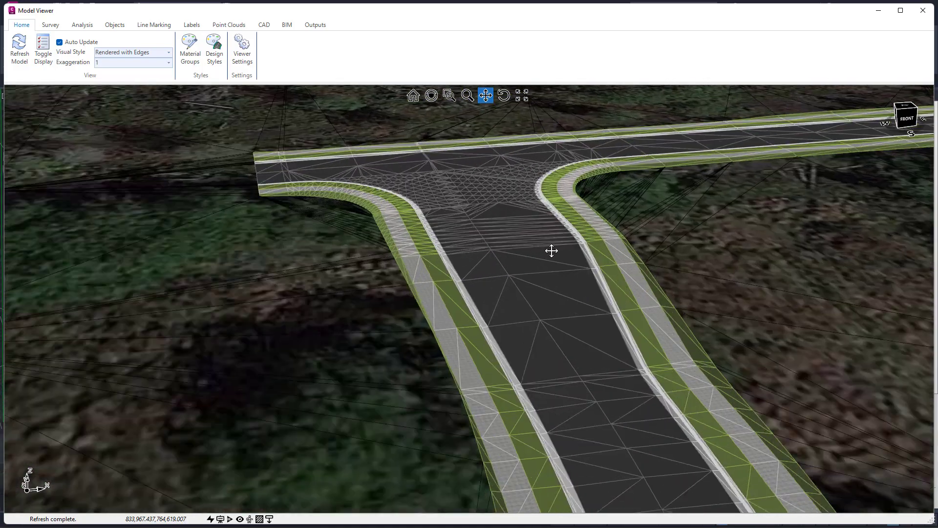
pyautogui.moveTo(552, 250); pyautogui.dragTo(571, 242, button='middle')
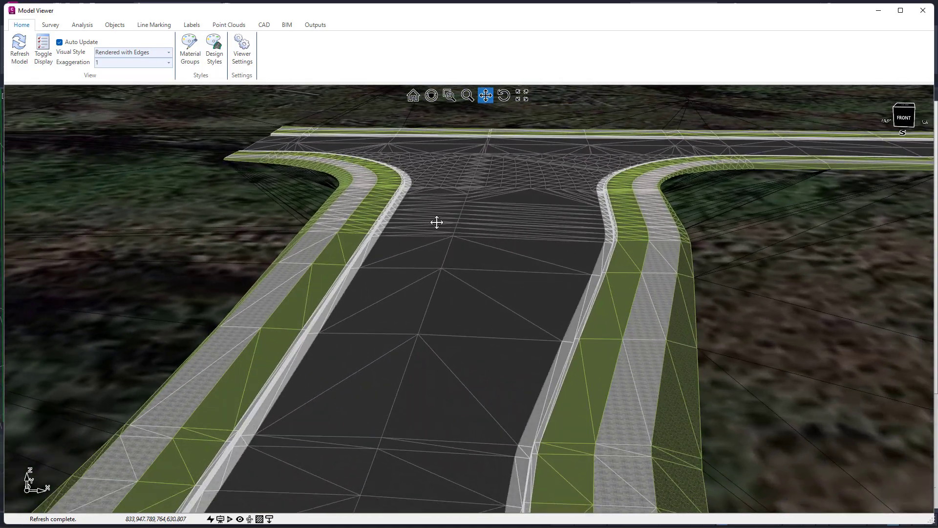
pyautogui.scroll(-6, 437, 222)
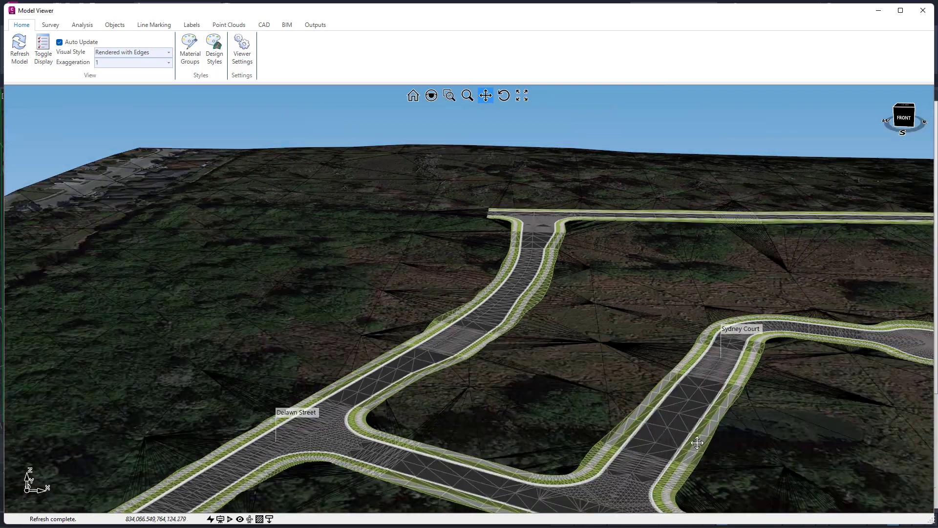
# Step: Examine the 3D model of Sydney Court, following its bend through to the cul-de-sac
pyautogui.scroll(3, 697, 443)
pyautogui.moveTo(693, 442); pyautogui.dragTo(629, 402, button='middle')
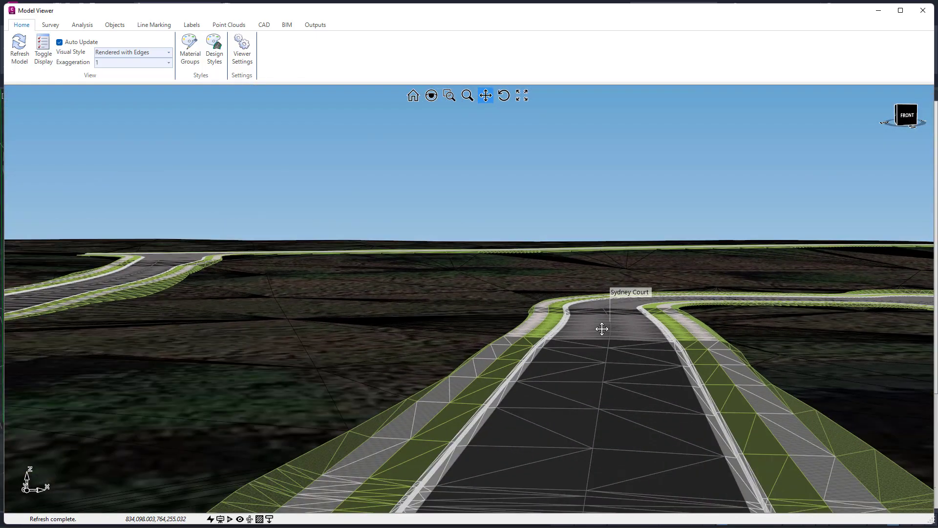
pyautogui.moveTo(601, 329); pyautogui.dragTo(591, 343, button='middle')
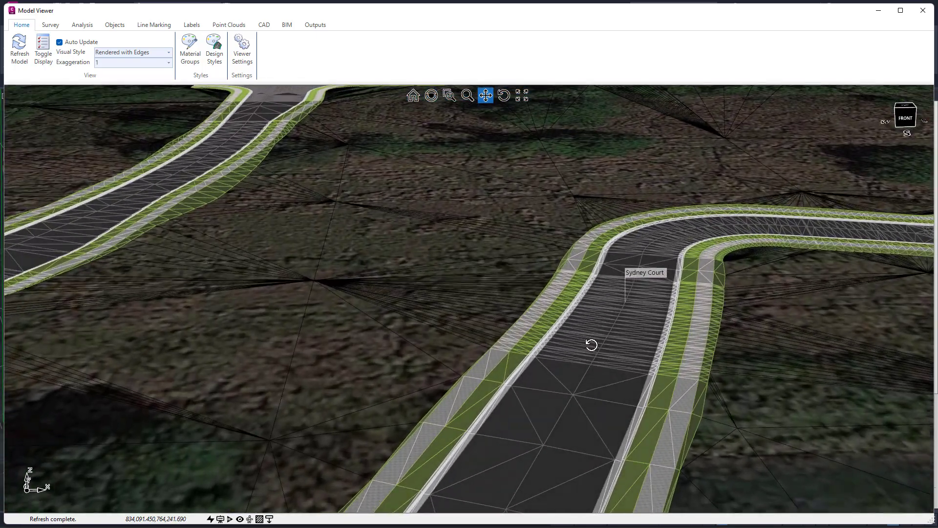
pyautogui.scroll(3, 637, 315)
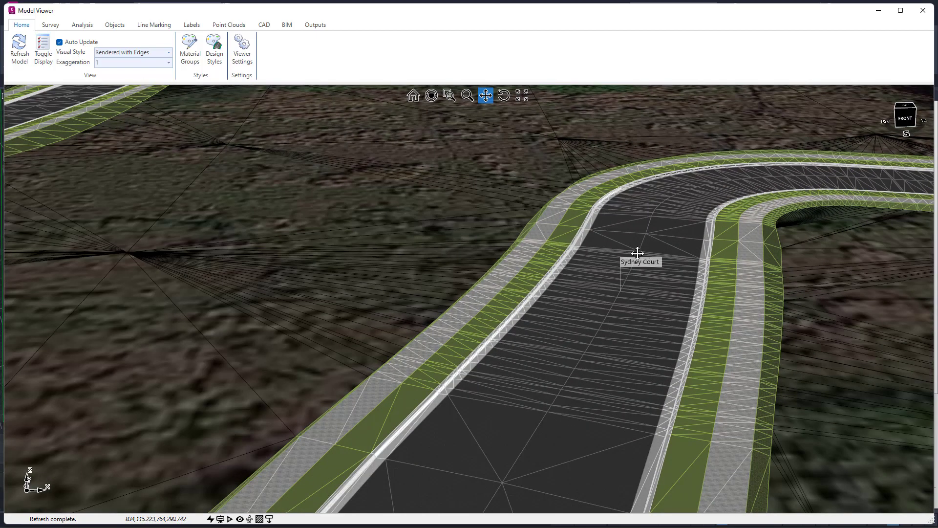
pyautogui.scroll(2, 664, 207)
pyautogui.moveTo(636, 235); pyautogui.dragTo(670, 211, button='middle')
pyautogui.moveTo(792, 165); pyautogui.dragTo(496, 335)
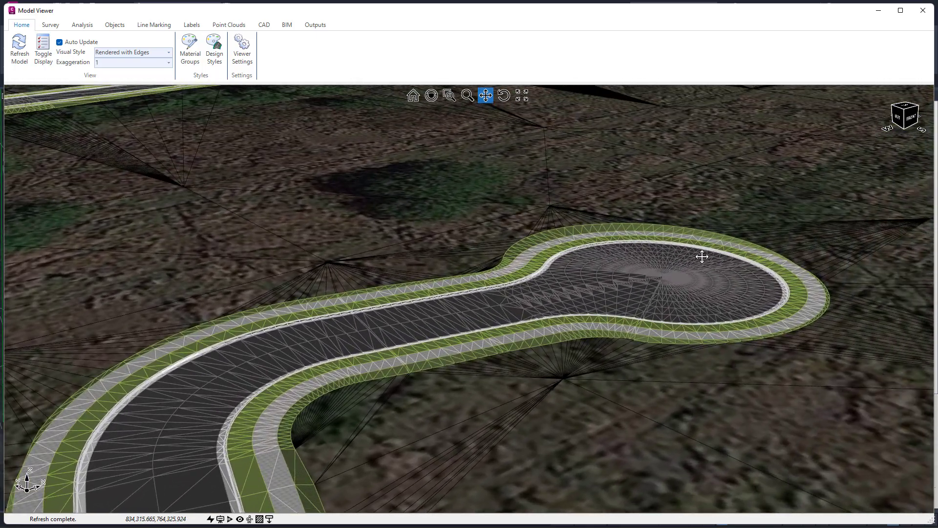
pyautogui.scroll(2, 701, 256)
pyautogui.moveTo(694, 289)
pyautogui.mouseDown(button='middle')
pyautogui.moveTo(723, 287)
pyautogui.moveTo(682, 284)
pyautogui.mouseUp(button='middle')
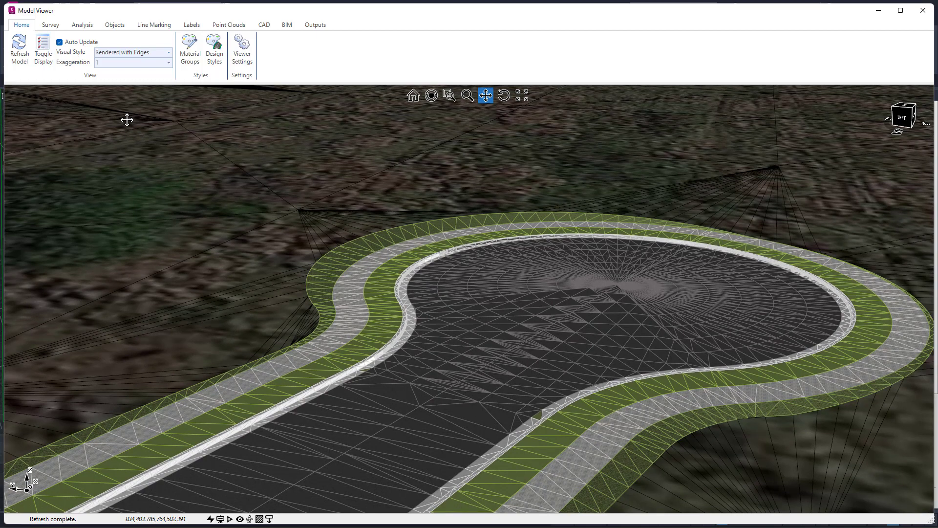
# Step: Display the TotalModel surface's contours in the Model Viewer and inspect them across the road network
pyautogui.click(44, 61)
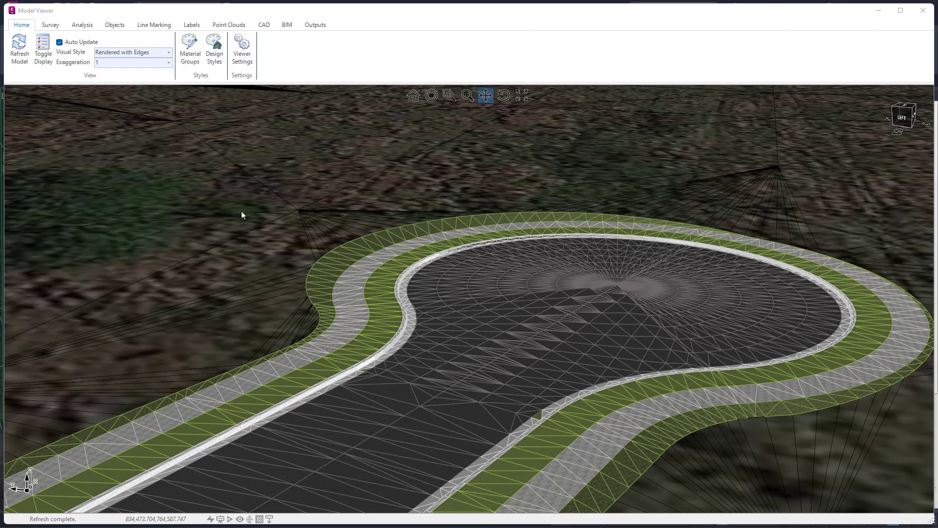
pyautogui.click(491, 146)
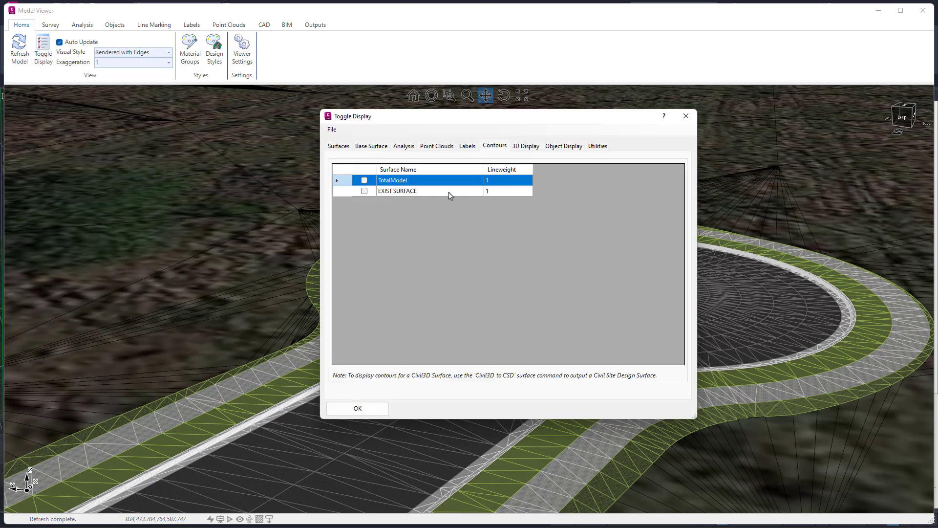
pyautogui.click(376, 408)
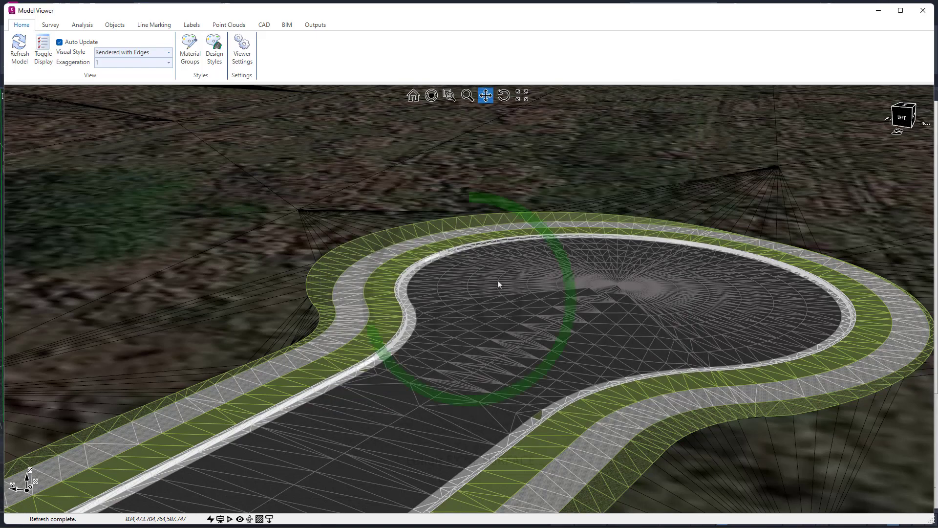
pyautogui.scroll(-10, 496, 277)
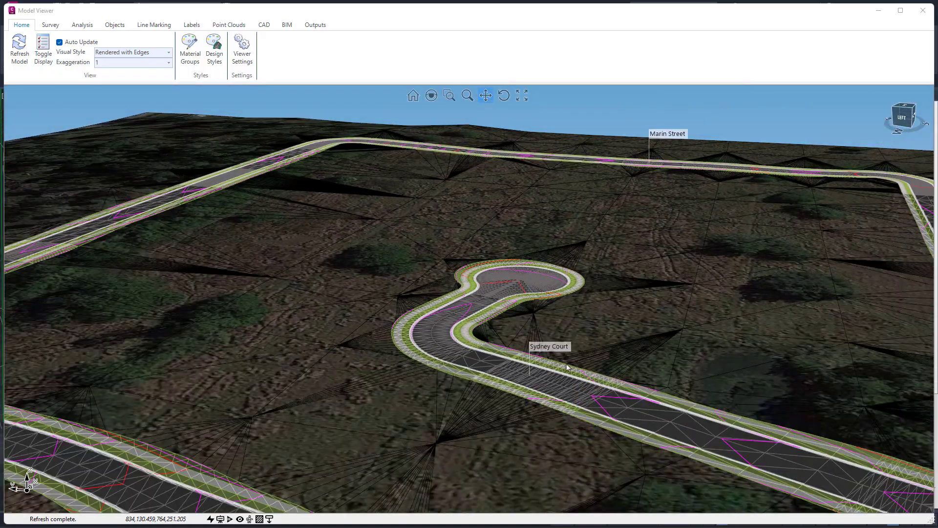
pyautogui.moveTo(567, 364); pyautogui.dragTo(481, 364, button='middle')
pyautogui.moveTo(388, 309); pyautogui.dragTo(511, 267)
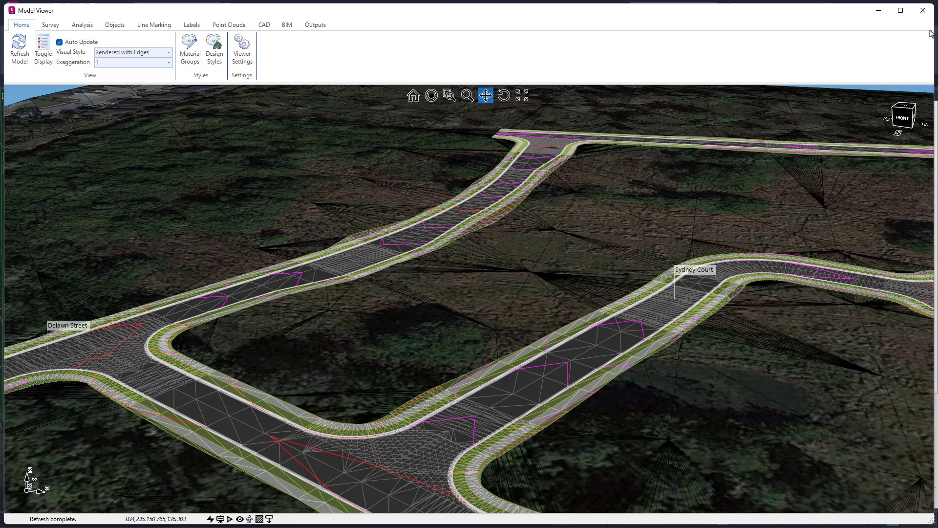
# Step: Restore the Model Viewer to a smaller window placed so that the Corridor EZ project tree is accessible
pyautogui.click(936, 9)
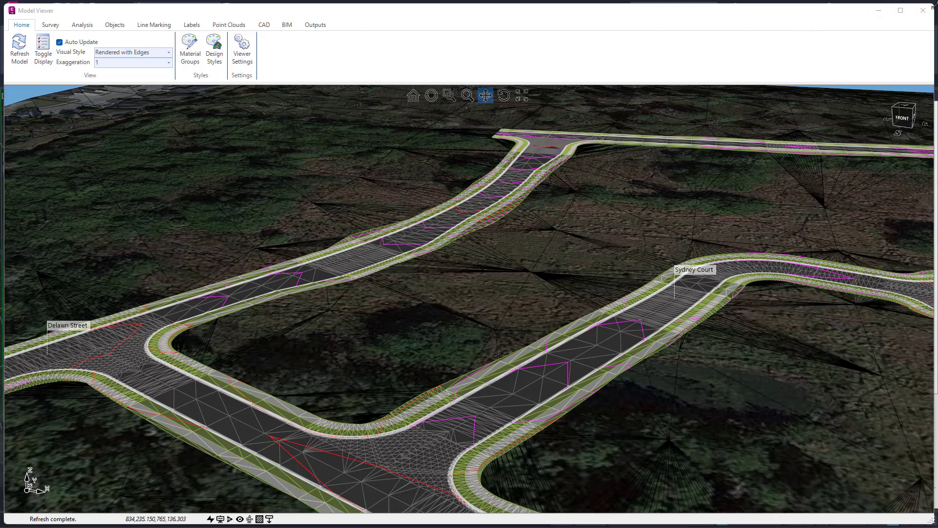
pyautogui.click(901, 9)
pyautogui.moveTo(817, 25); pyautogui.dragTo(758, 13)
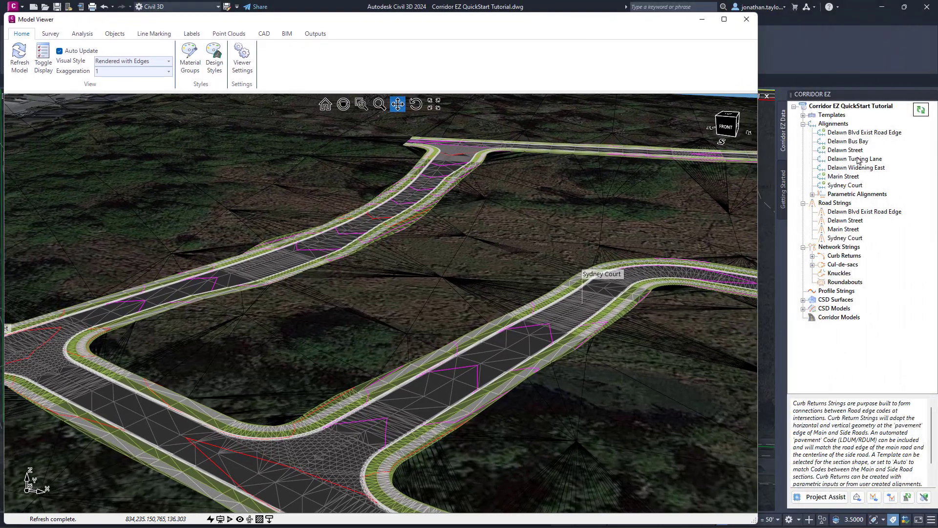
# Step: Open the TotalModel surface in the Surface Manager and bring up its contour and mesh output settings
pyautogui.doubleClick(836, 299)
pyautogui.rightClick(833, 311)
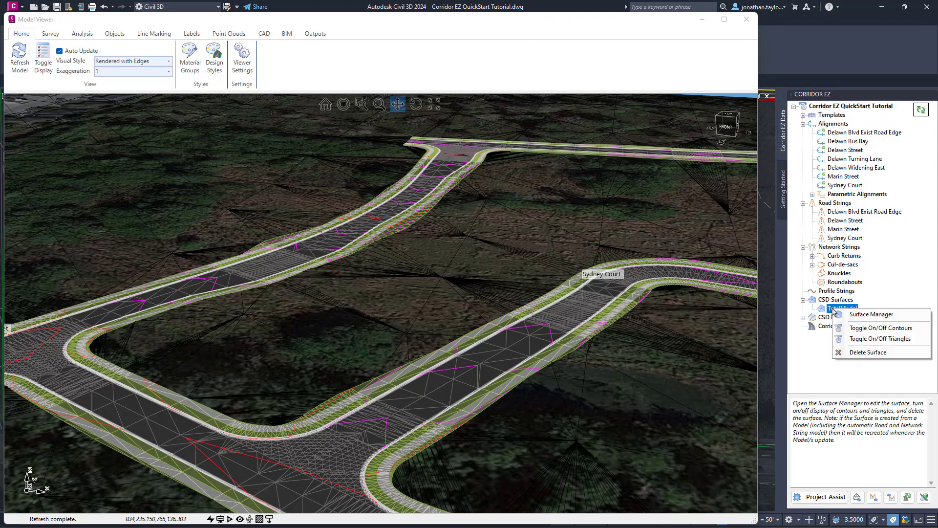
pyautogui.click(855, 316)
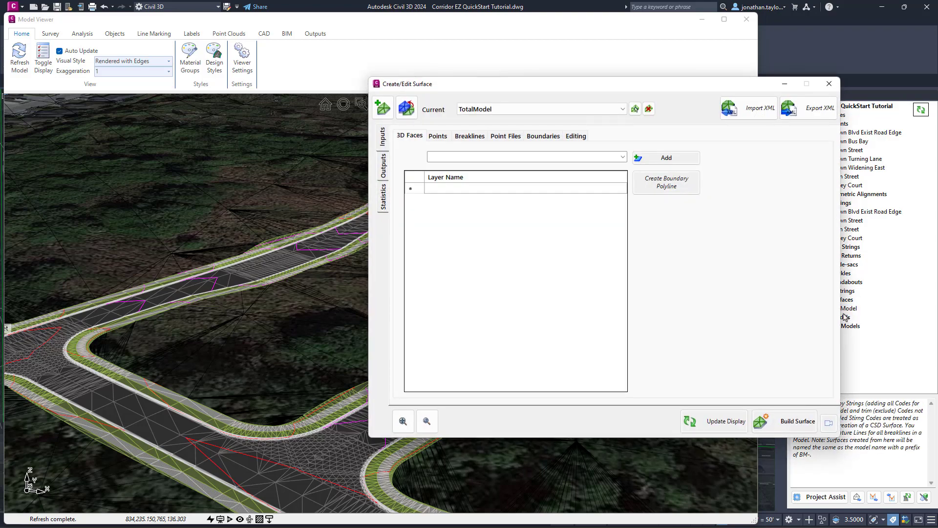
pyautogui.click(384, 167)
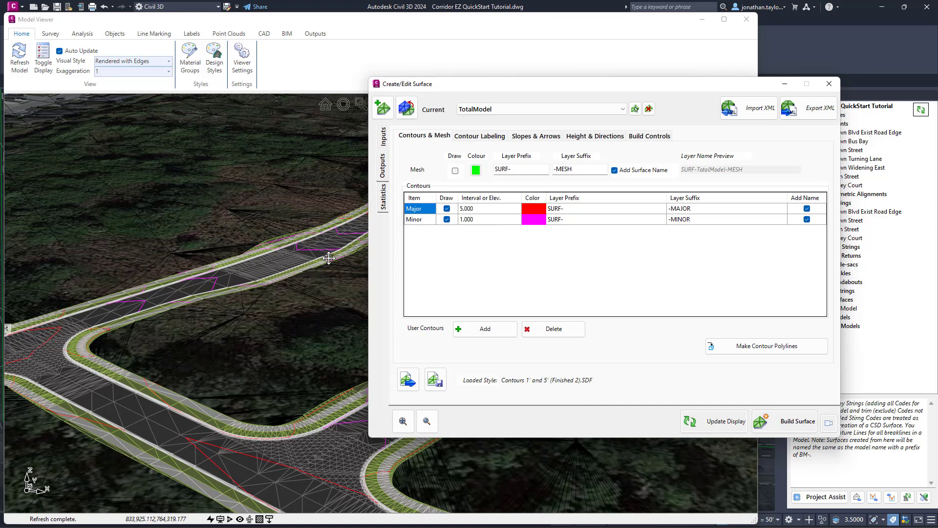
# Step: Set the TotalModel surface's major contour interval to 2.500 and change the major contour color to blue
pyautogui.click(475, 213)
pyautogui.click(484, 209)
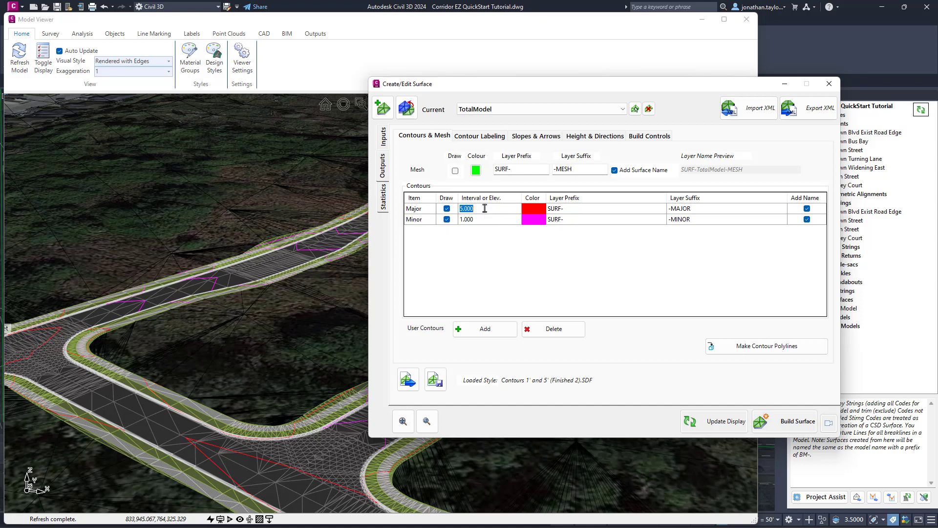
pyautogui.click(530, 209)
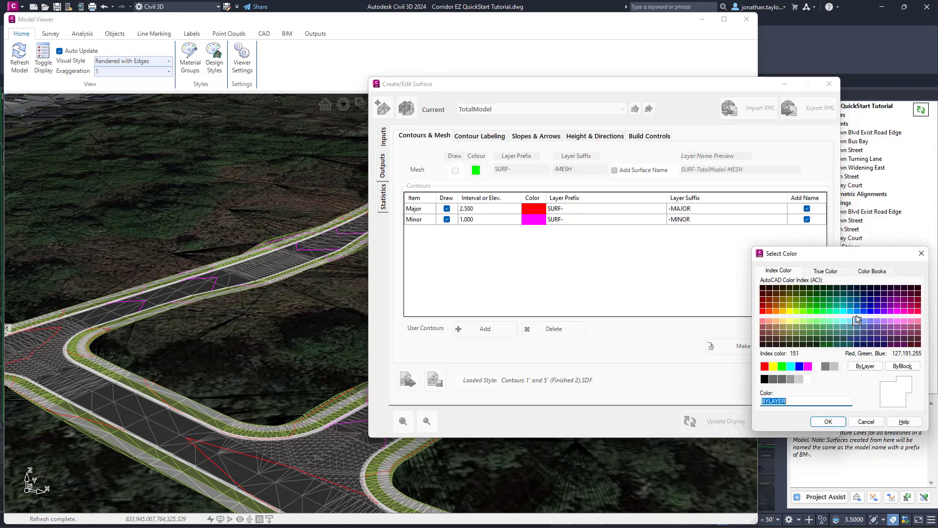
pyautogui.click(856, 311)
pyautogui.click(828, 421)
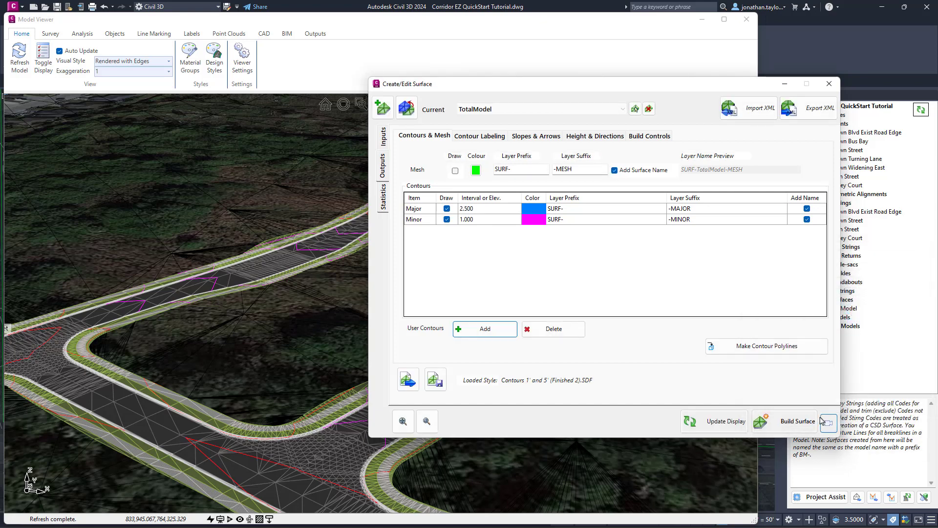
# Step: Update the surface display, refresh the 3D model and inspect the revised major contours along the curved road
pyautogui.click(723, 421)
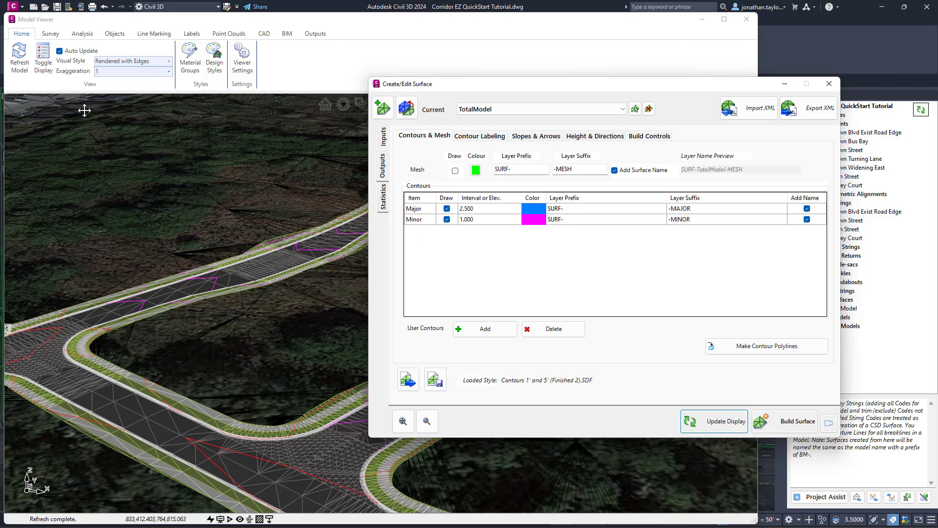
pyautogui.click(20, 62)
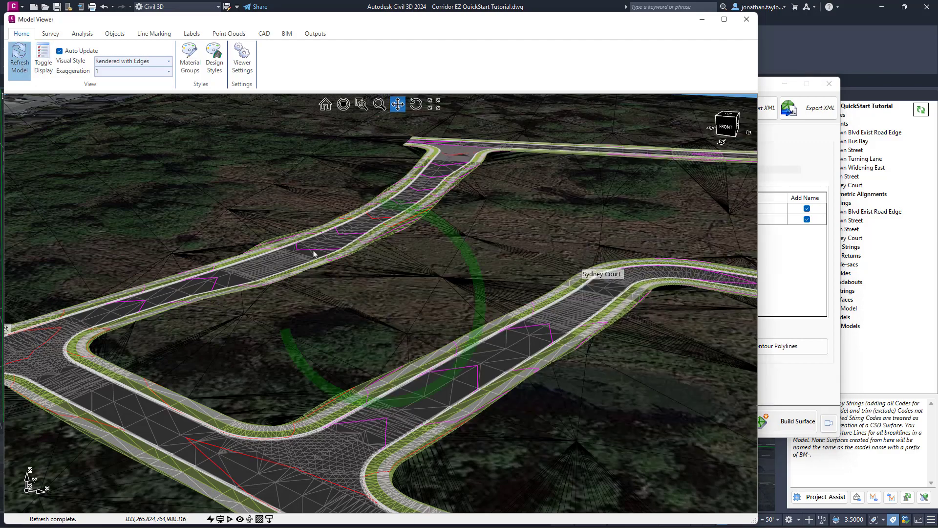
pyautogui.scroll(3, 265, 260)
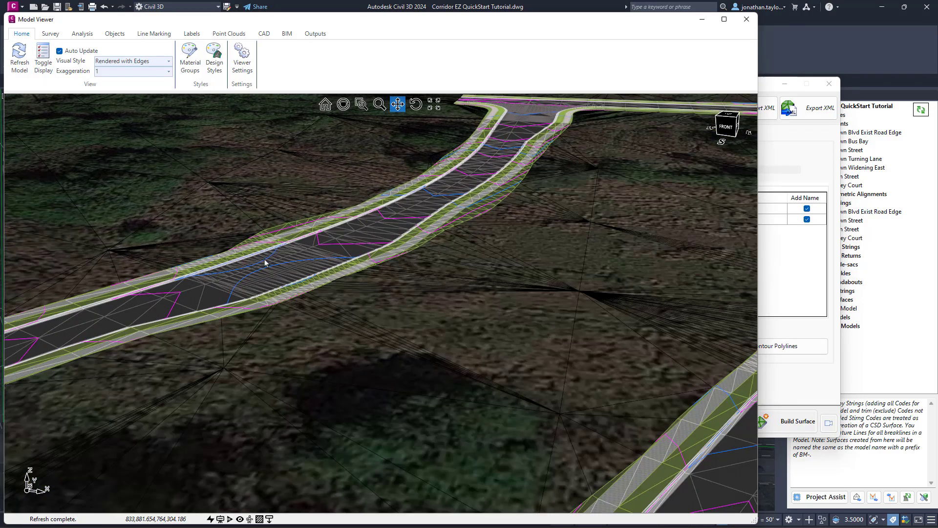
pyautogui.moveTo(265, 259); pyautogui.dragTo(317, 236, button='middle')
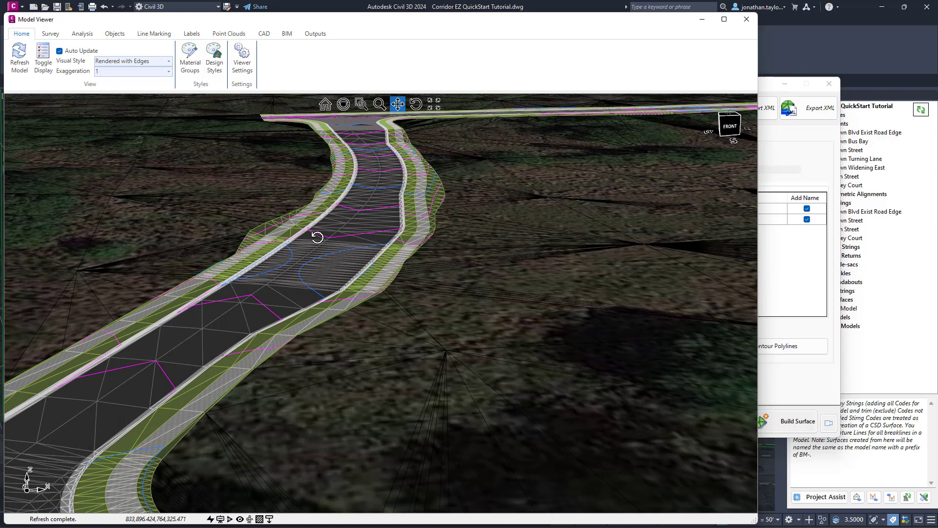
# Step: Switch the drawing of the major and minor contours off and back on, and close the surface settings
pyautogui.click(798, 165)
pyautogui.click(446, 209)
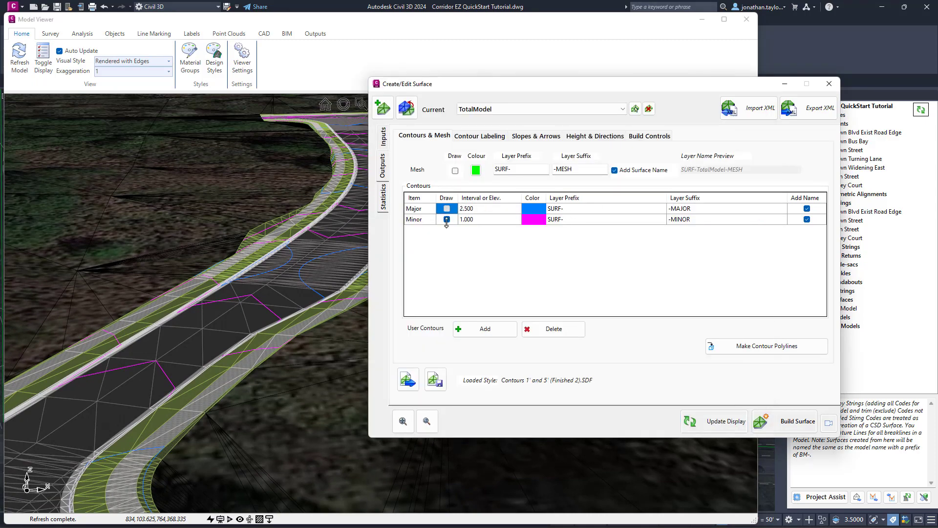
pyautogui.click(446, 219)
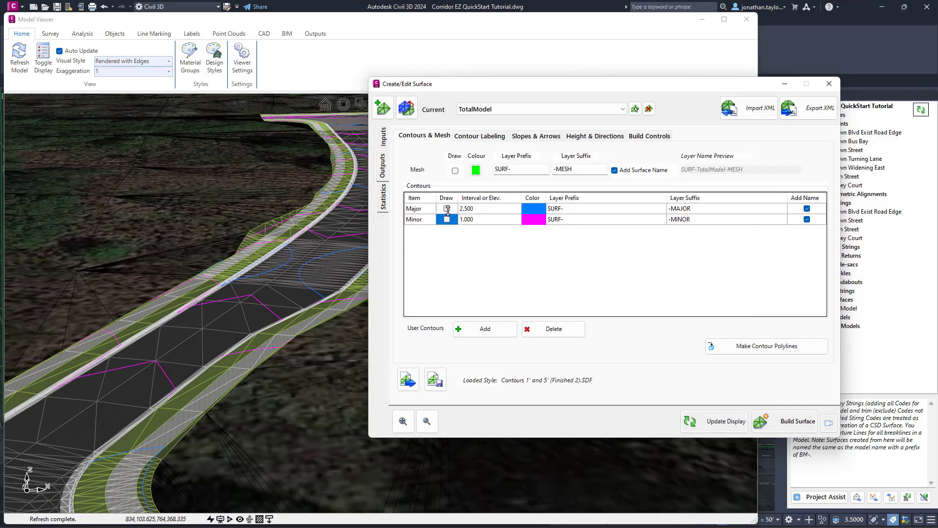
pyautogui.click(446, 208)
pyautogui.click(447, 219)
pyautogui.click(829, 83)
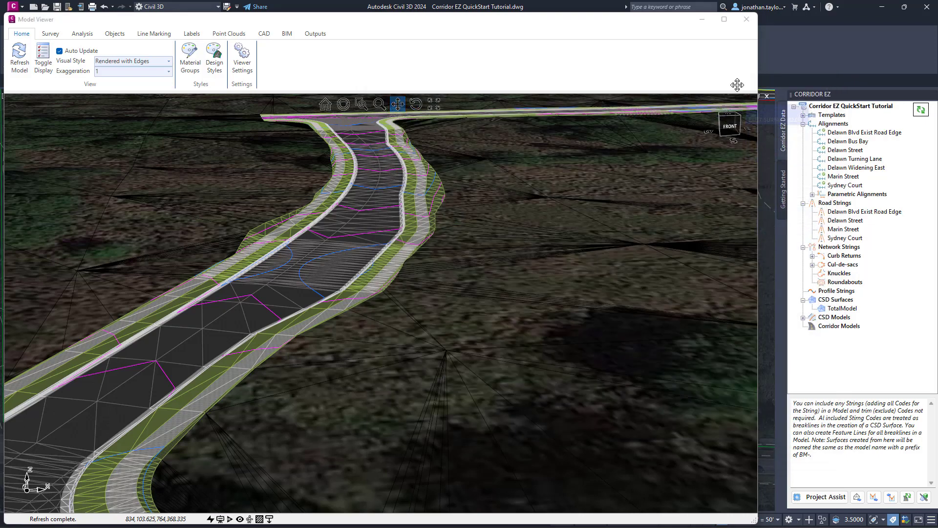